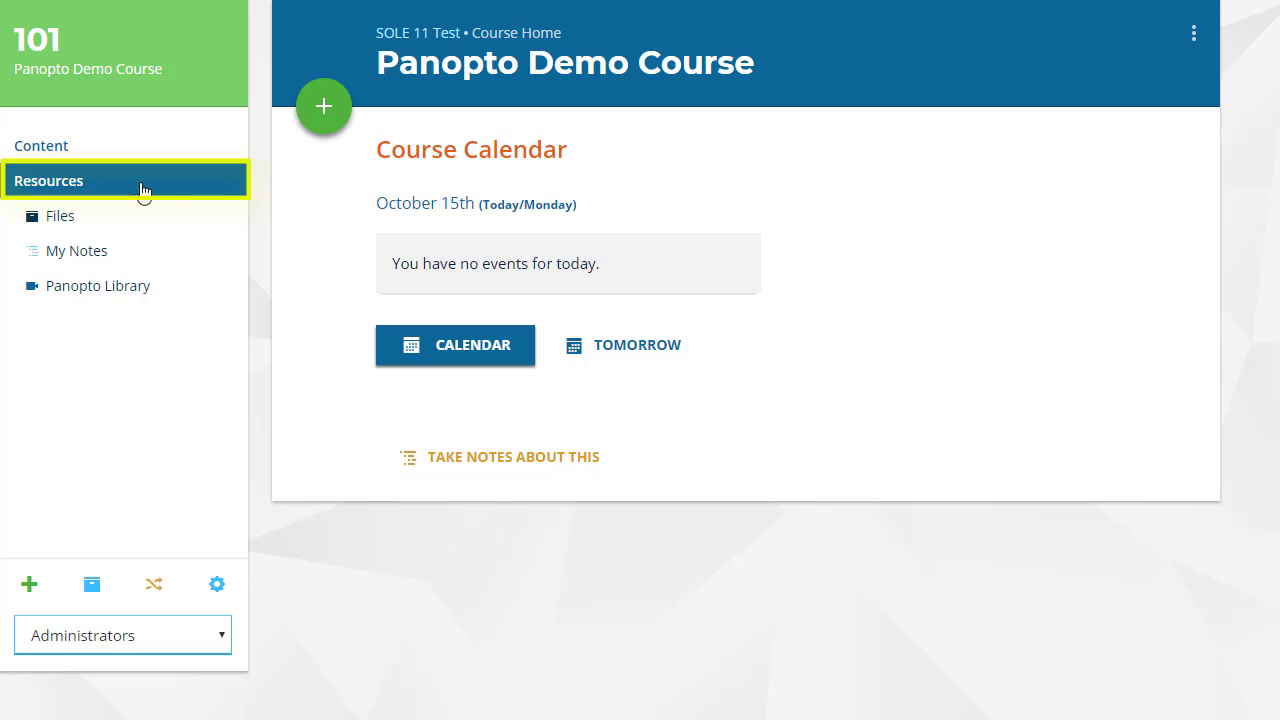
Open the course's Panopto Library and create a new recorded session in the Panopto recorder.
click(176, 291)
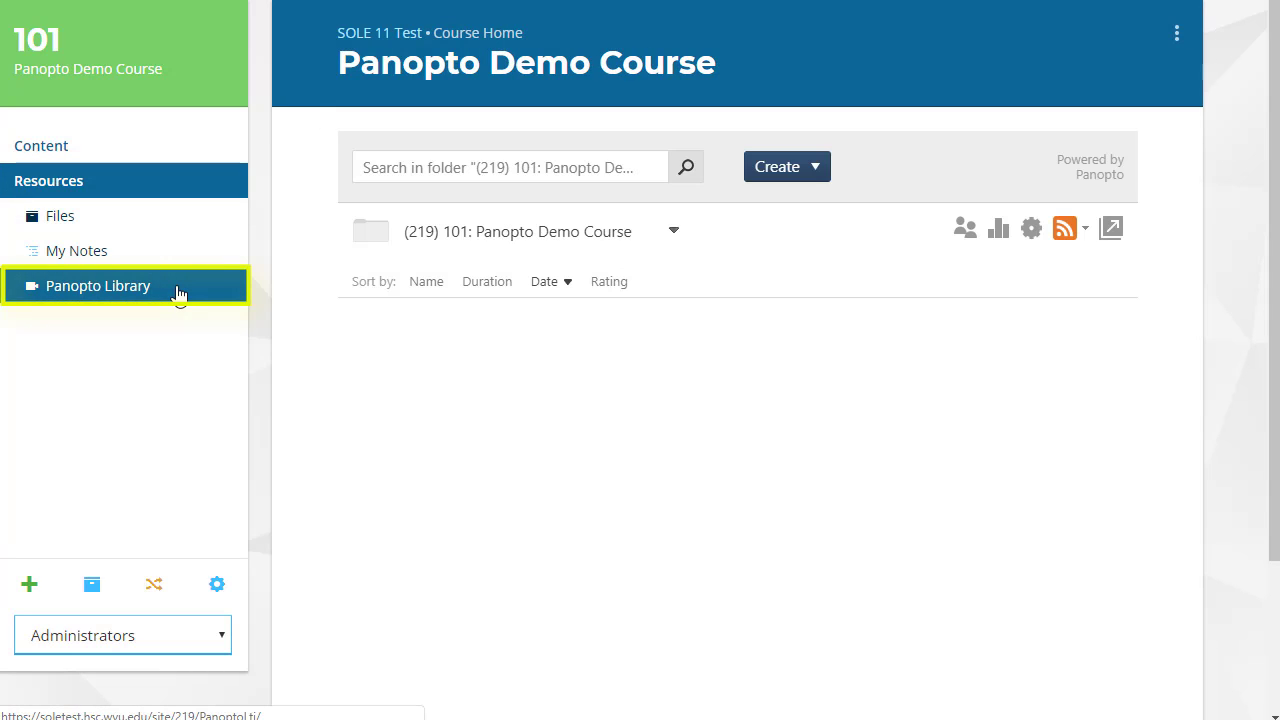
click(822, 170)
click(830, 212)
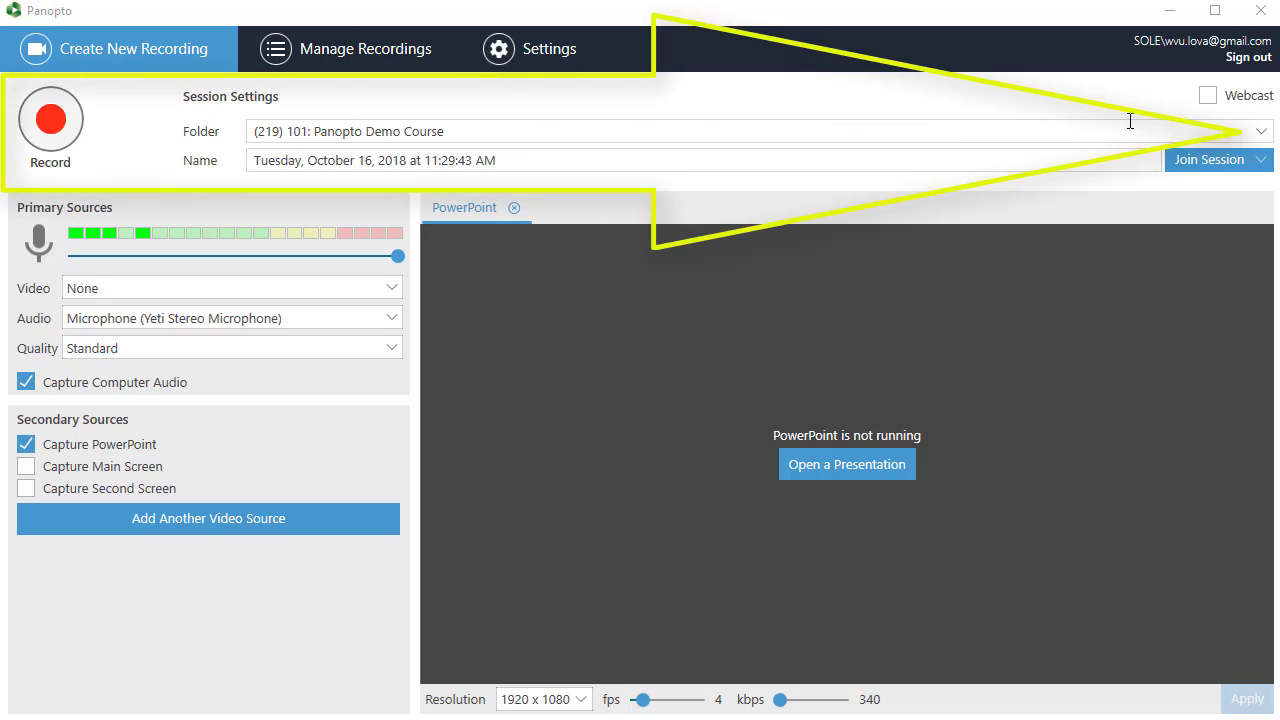
Choose (219) 101: Panopto Demo Course as the session's destination folder.
click(1263, 138)
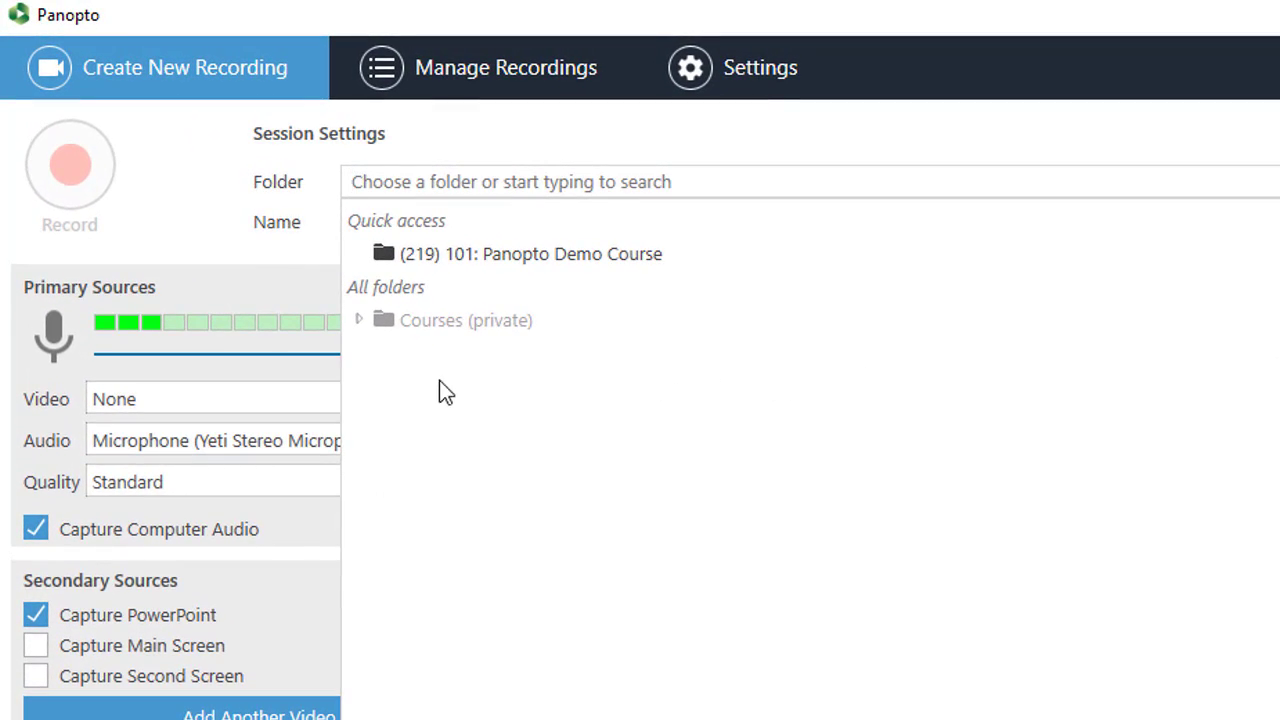
click(358, 321)
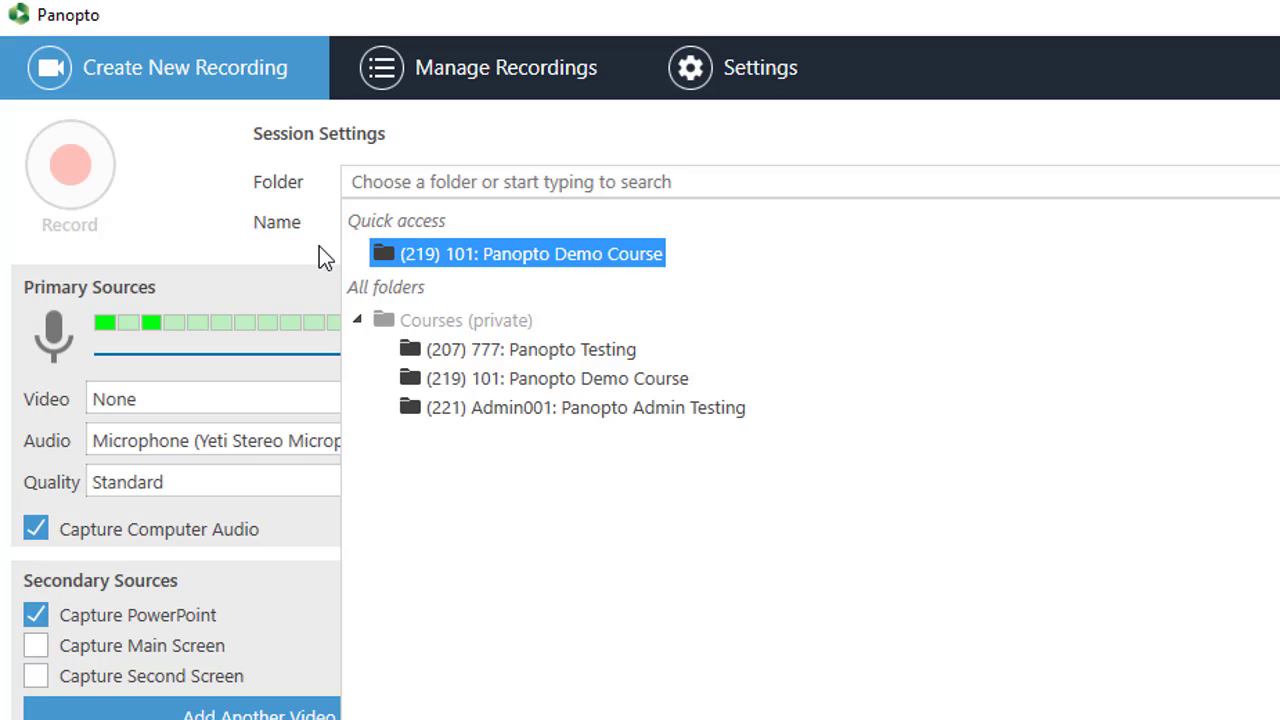
click(520, 254)
Name the recording session "Panopto Demo".
drag(751, 217, 315, 223)
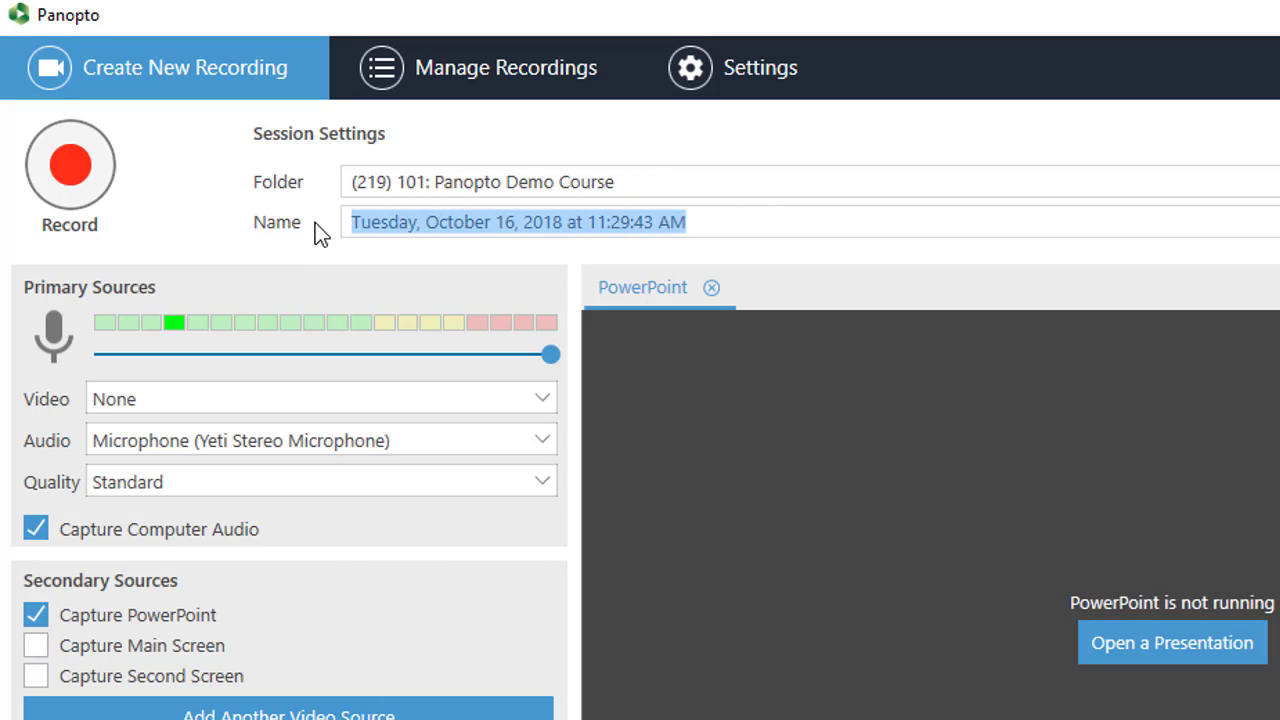
text(Pa)
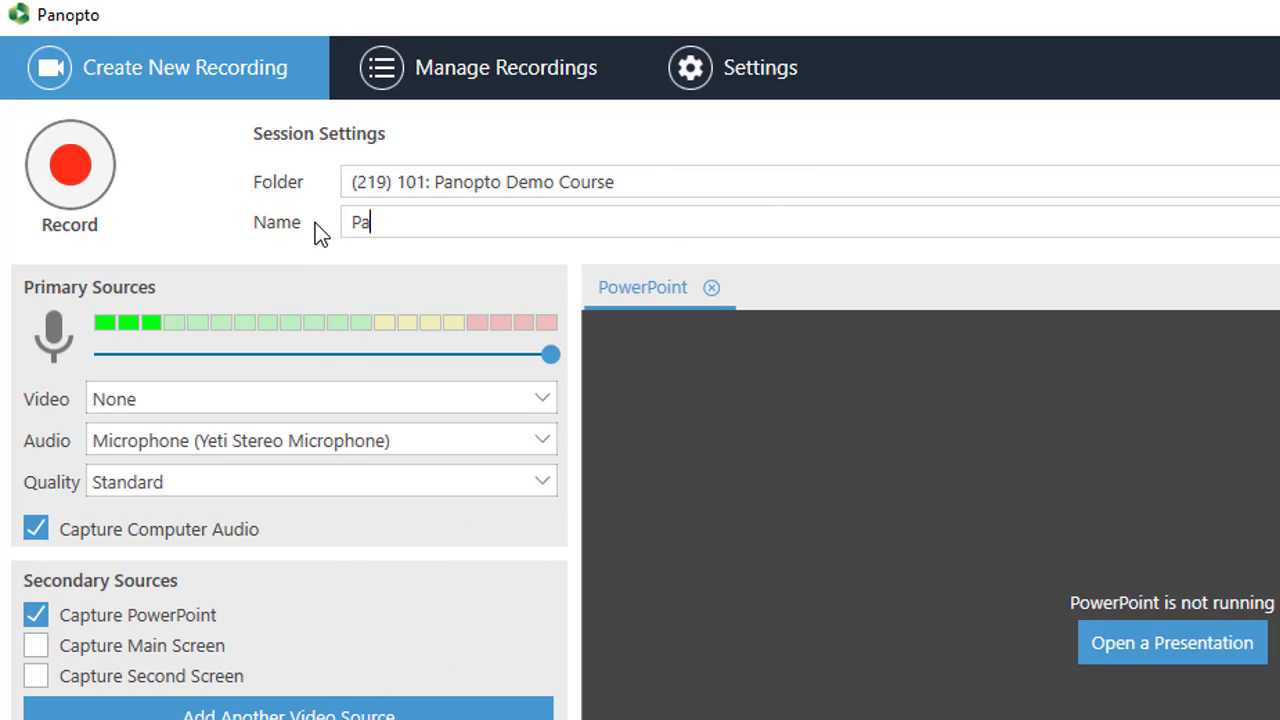
text(nopto Tes)
key(BackSpace)
key(BackSpace)
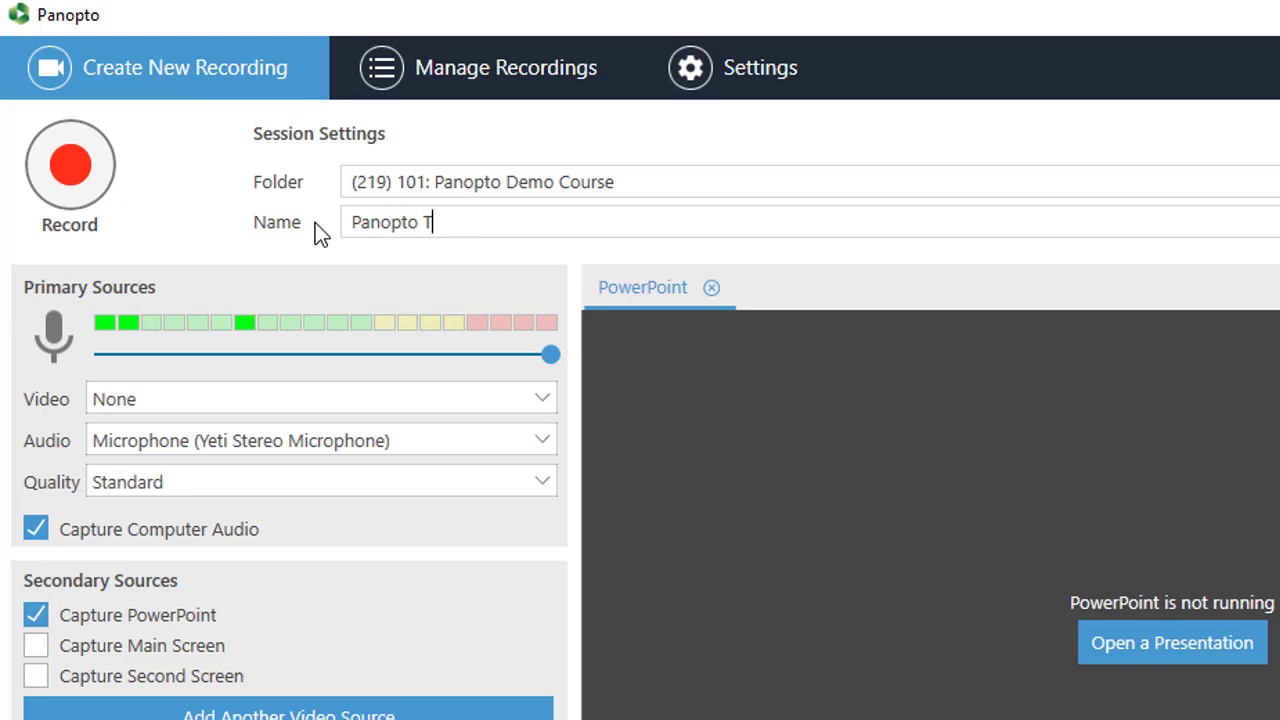
key(BackSpace)
text(Demo)
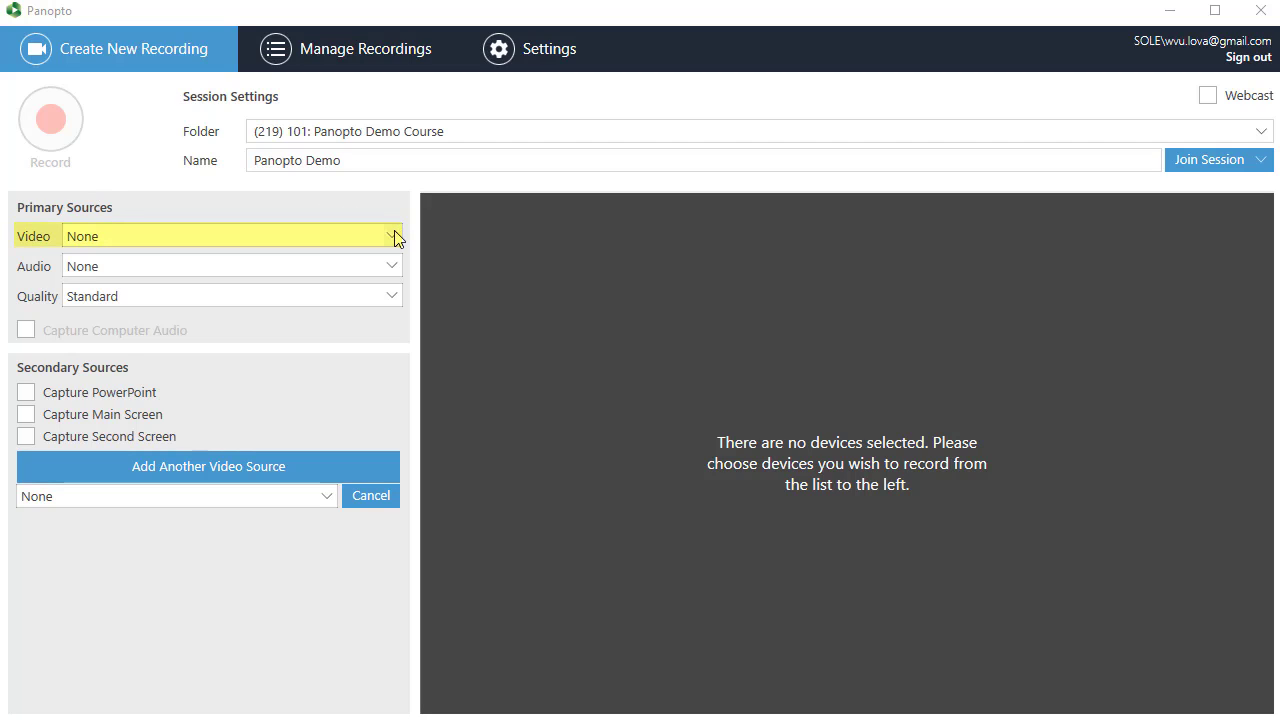
Keep the primary video source at None and set the audio source to Microphone (Yeti Stereo Microphone) at full volume.
click(393, 237)
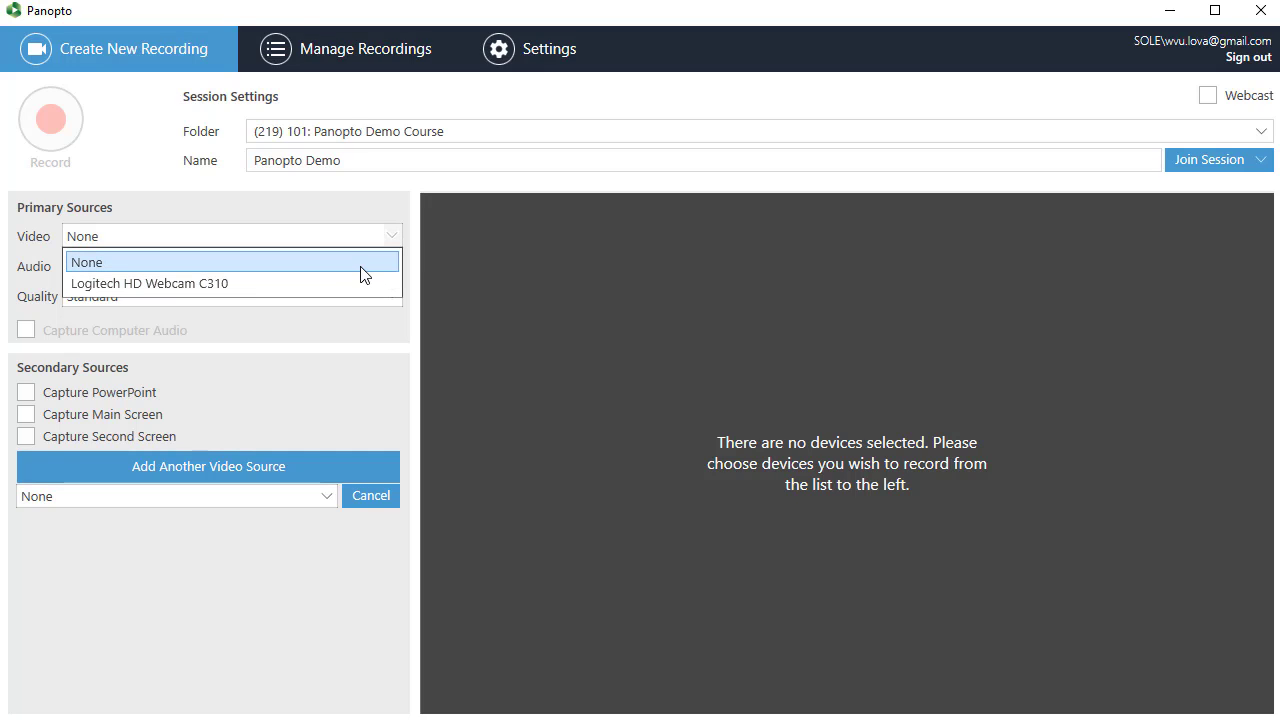
click(361, 267)
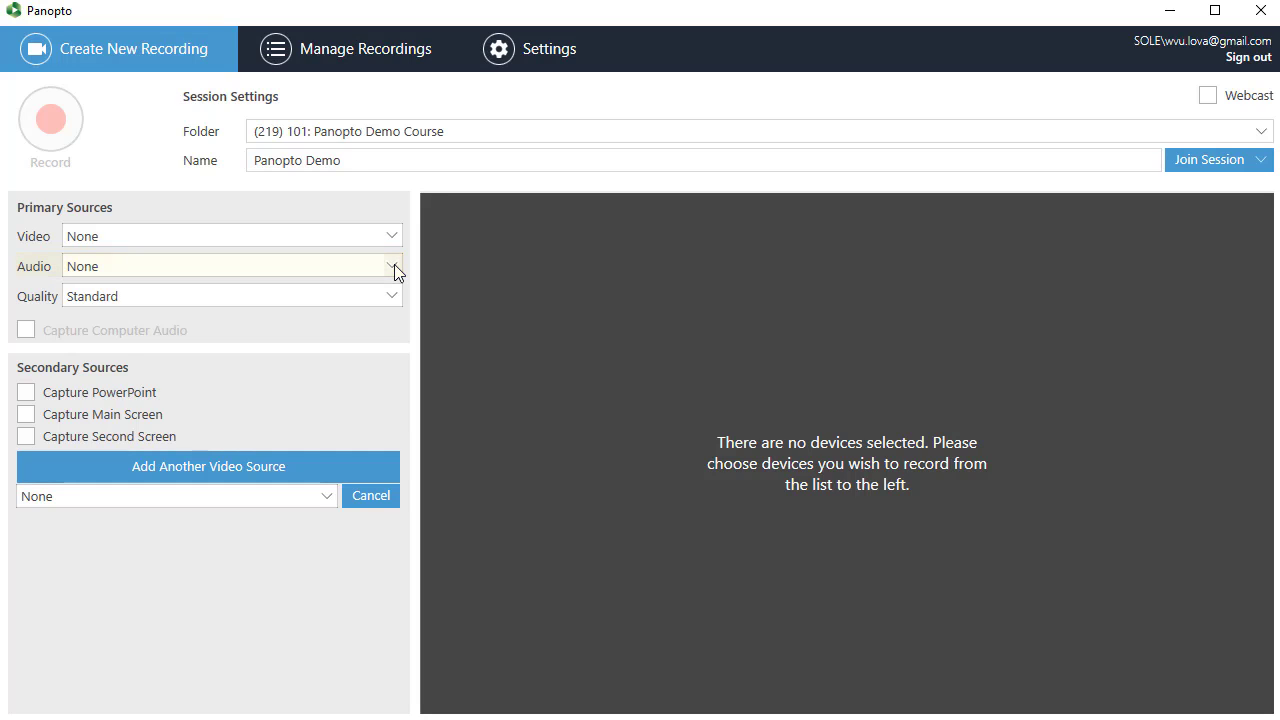
click(394, 266)
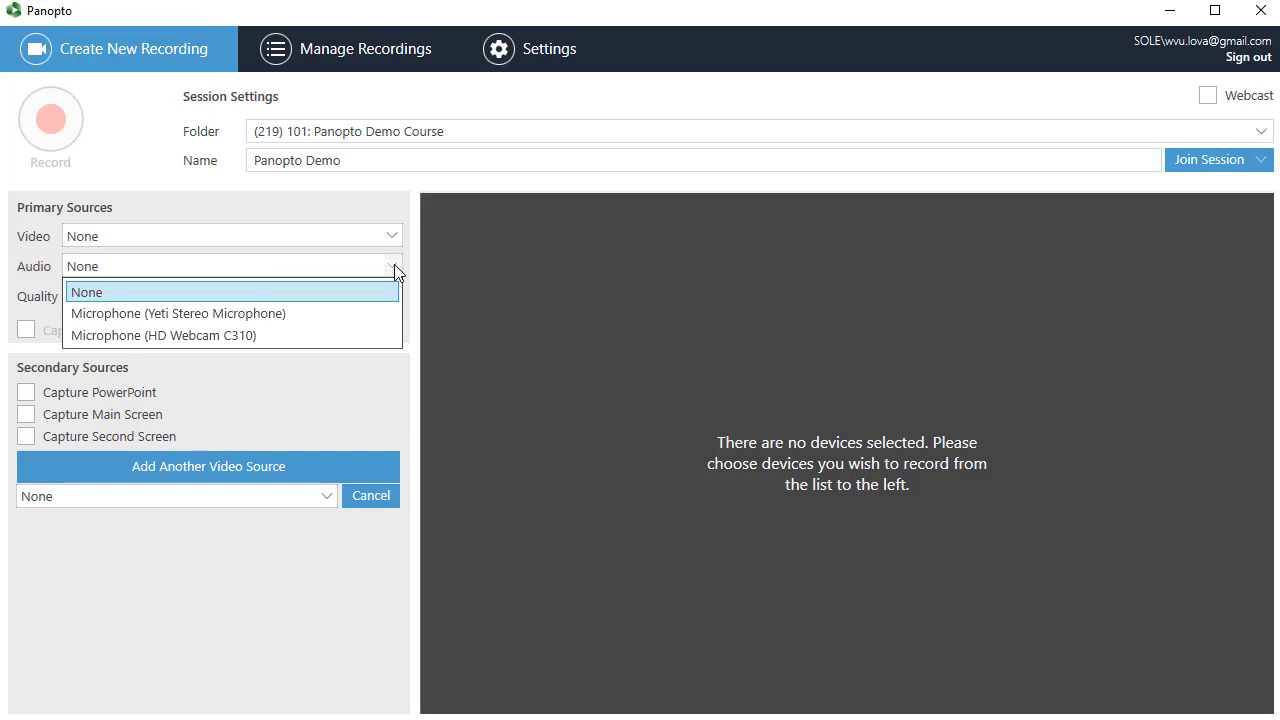
click(351, 314)
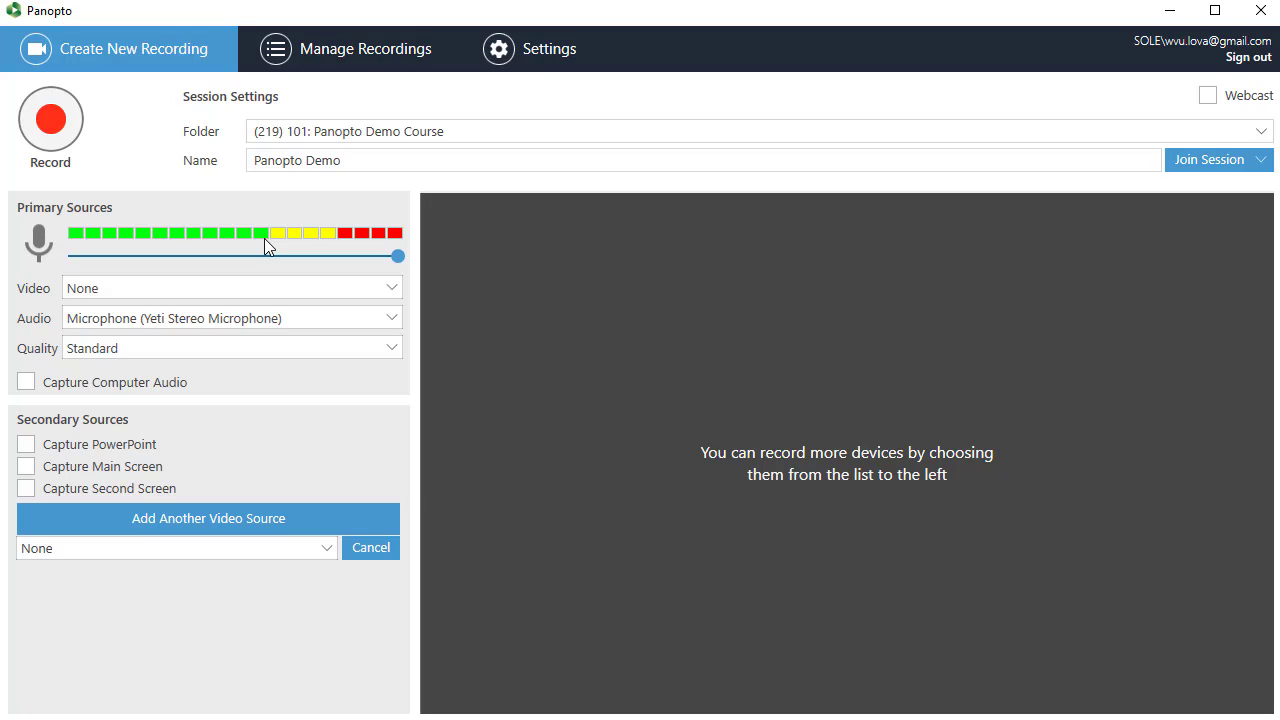
drag(375, 260, 411, 258)
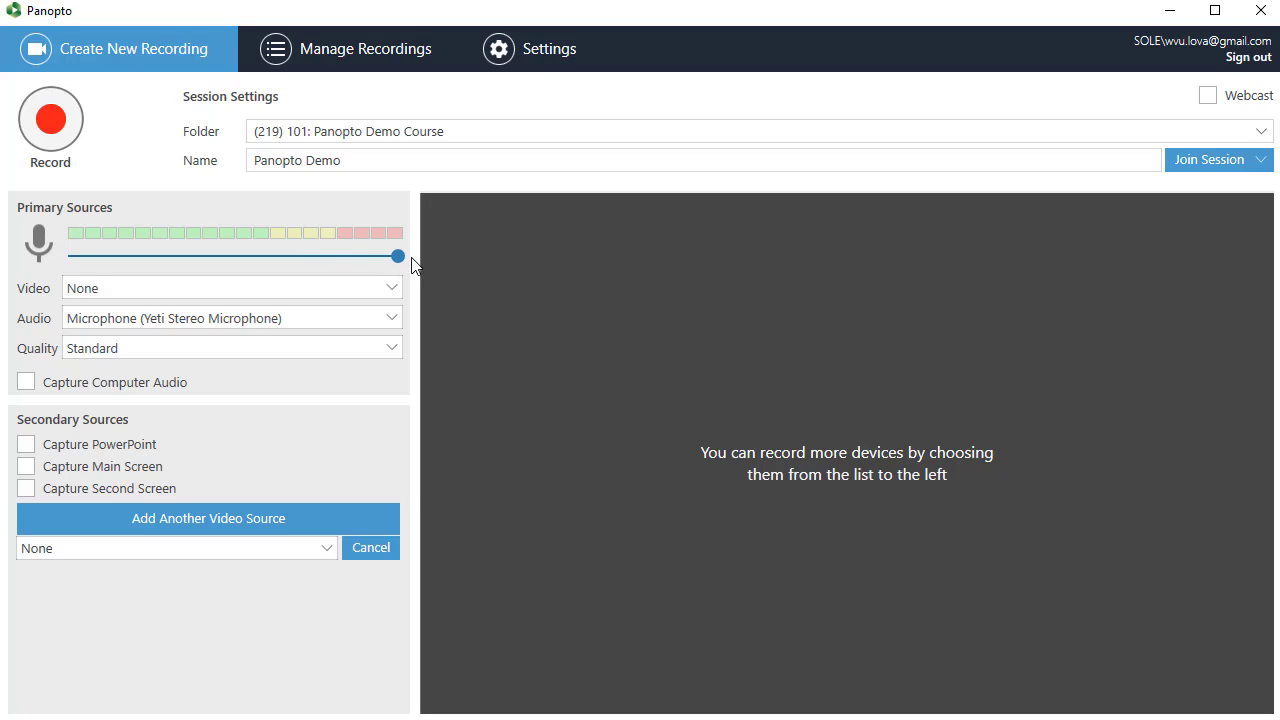
Choose Standard recording quality and leave computer audio capture turned off.
click(392, 346)
click(376, 372)
click(26, 383)
click(26, 383)
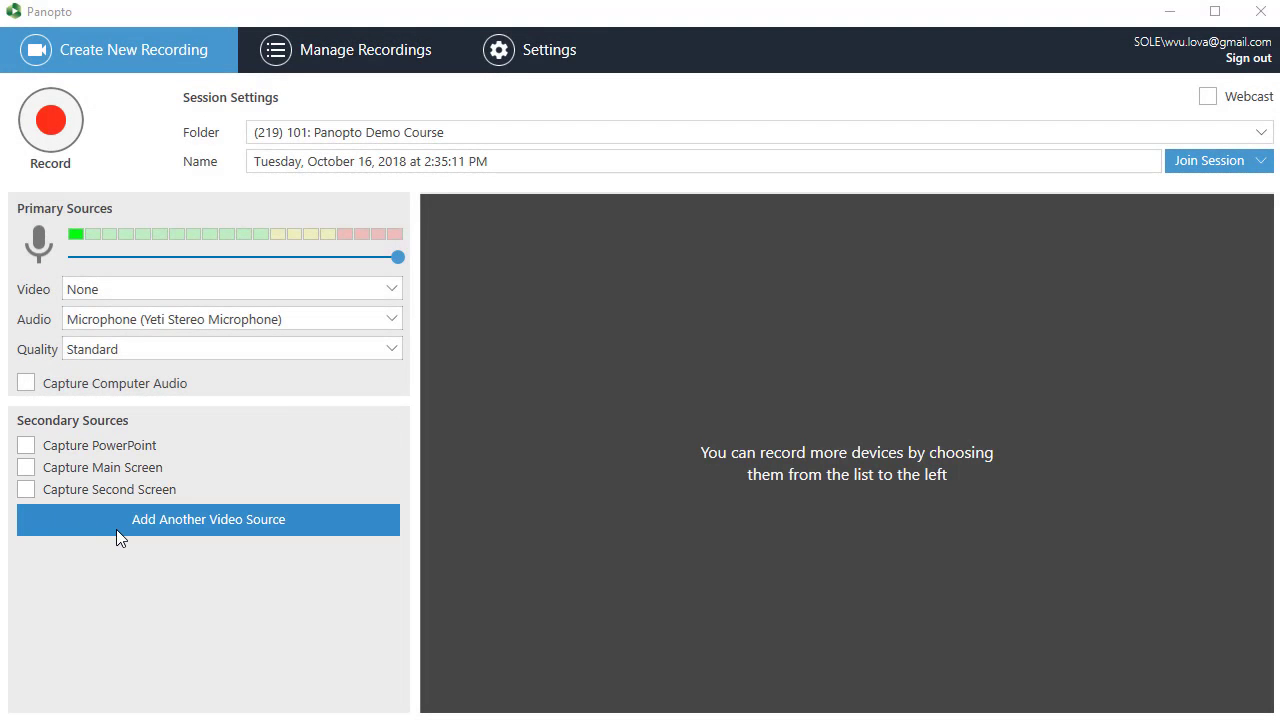
click(116, 529)
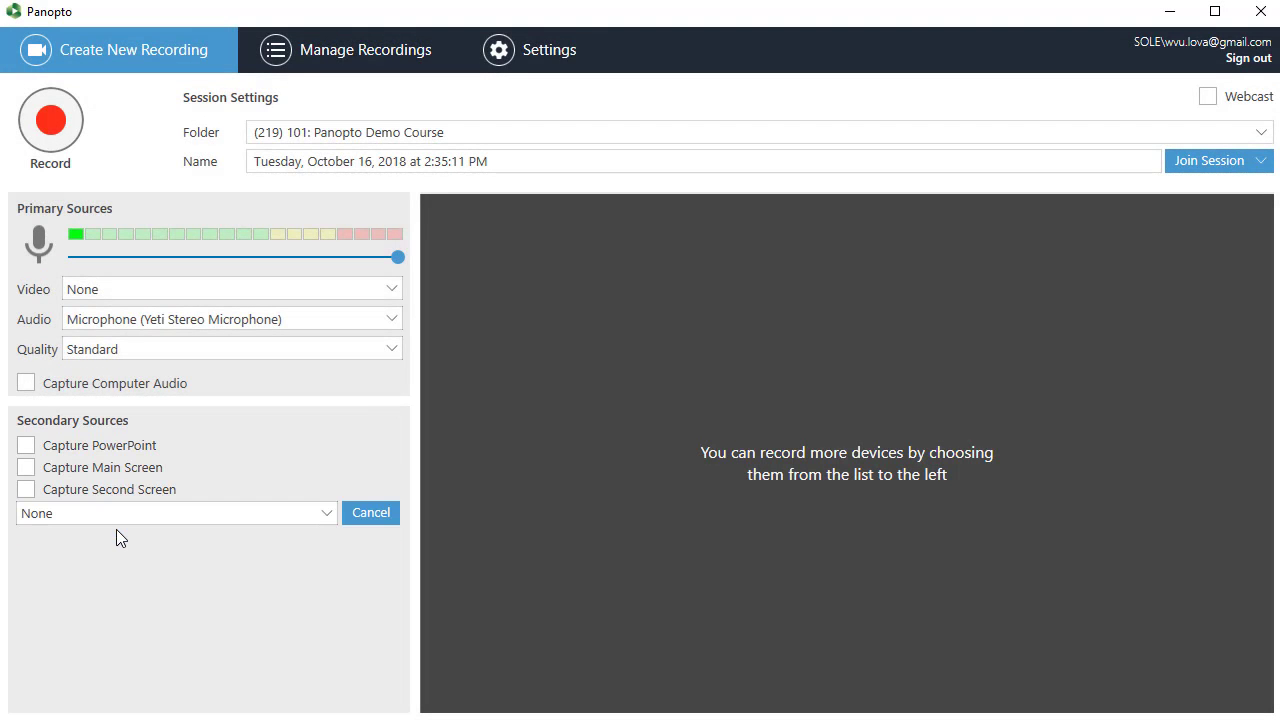
click(329, 513)
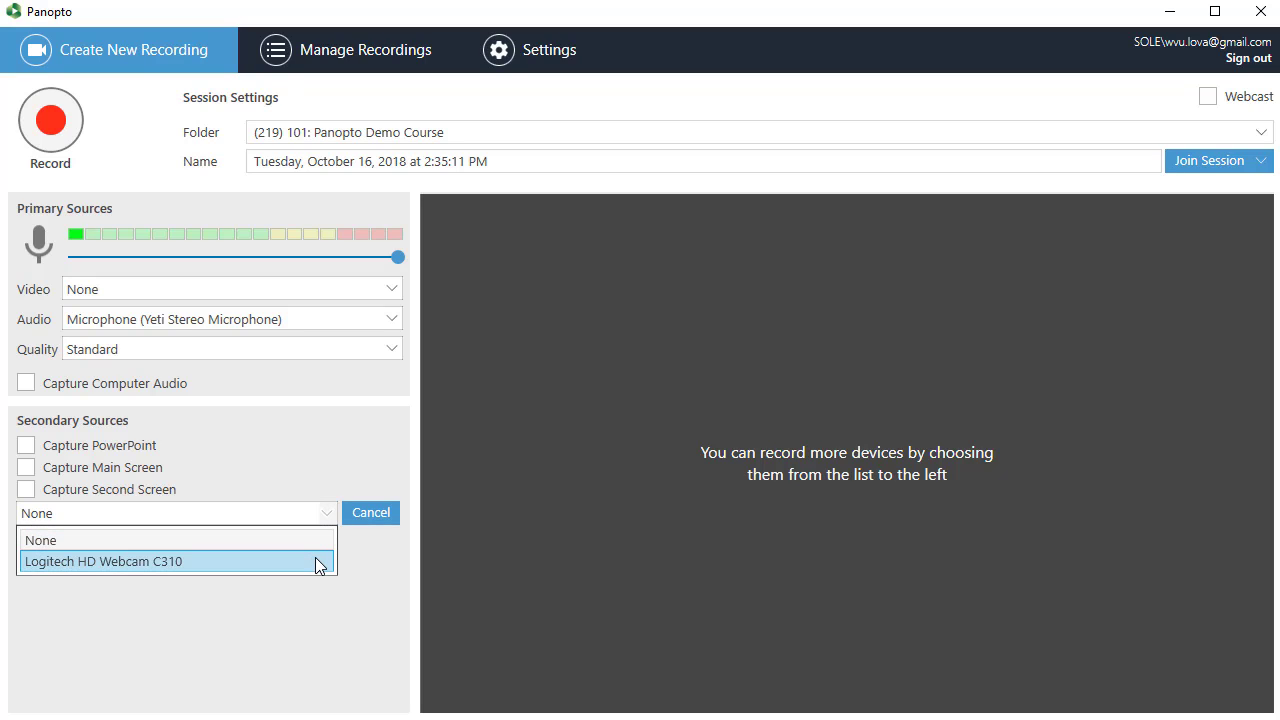
click(370, 515)
click(370, 513)
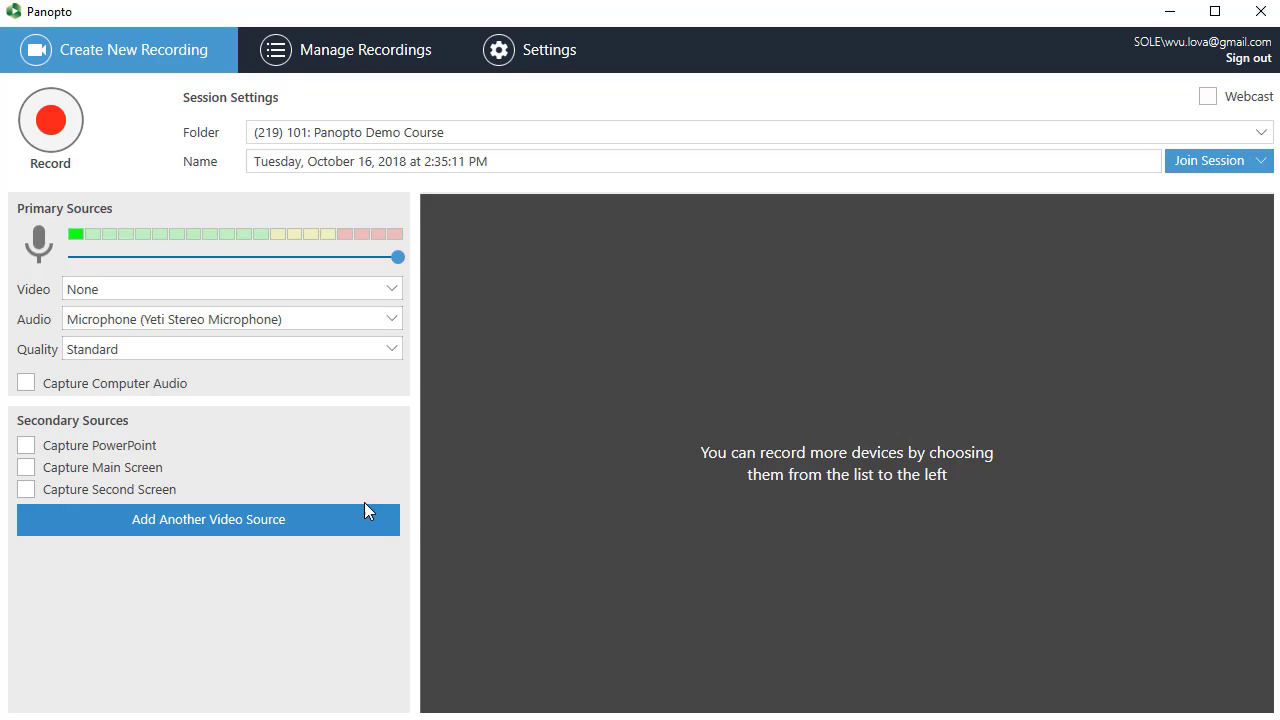
Enable main screen capture, checking its capture preview and turning the preview back off.
click(137, 467)
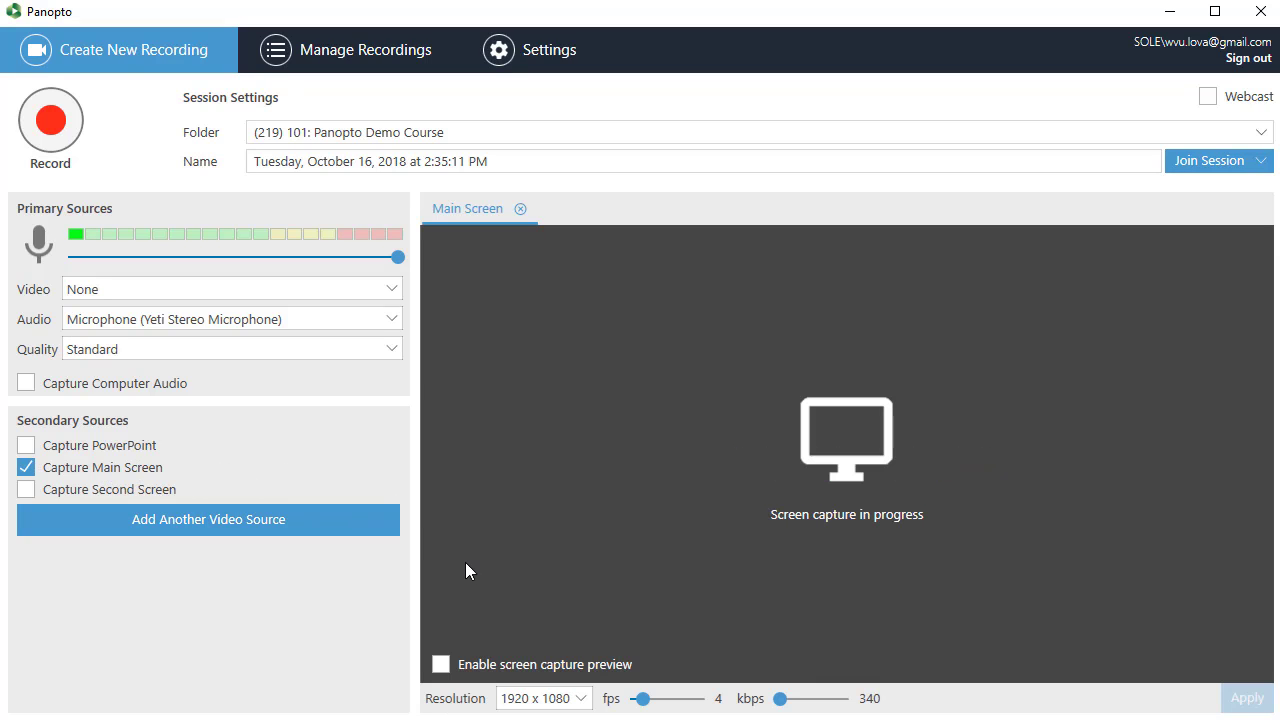
click(441, 664)
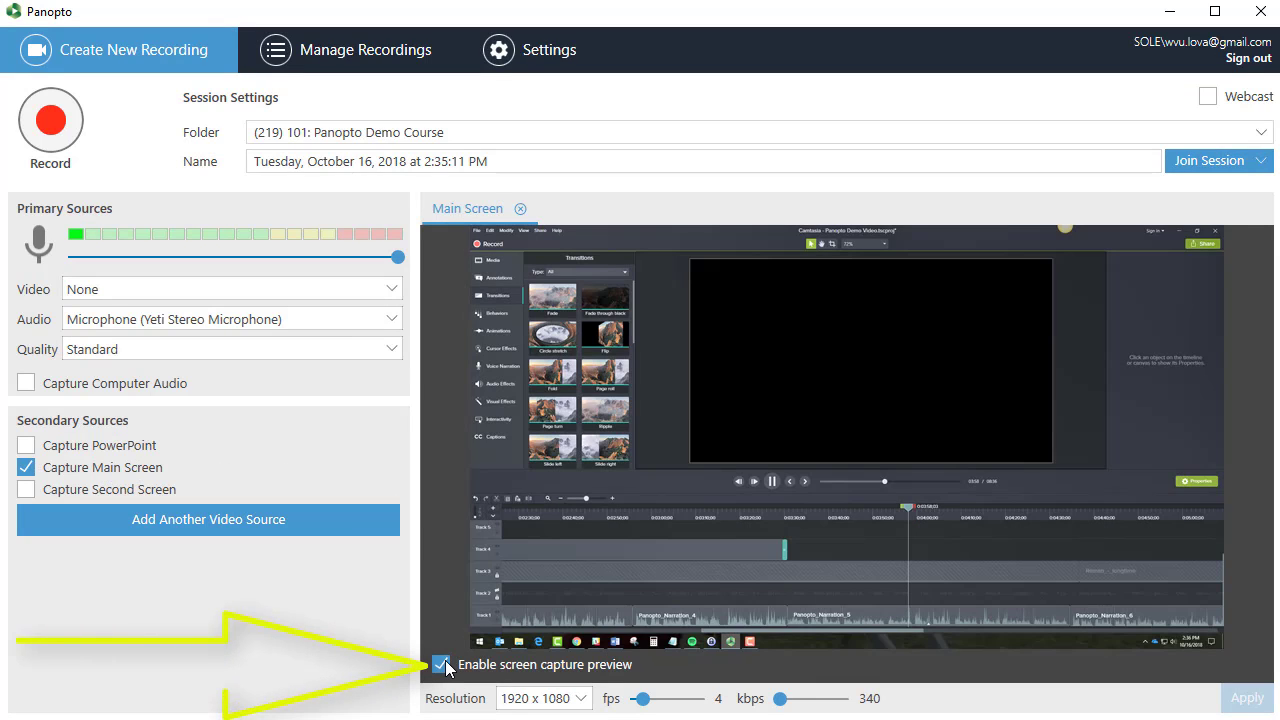
click(441, 664)
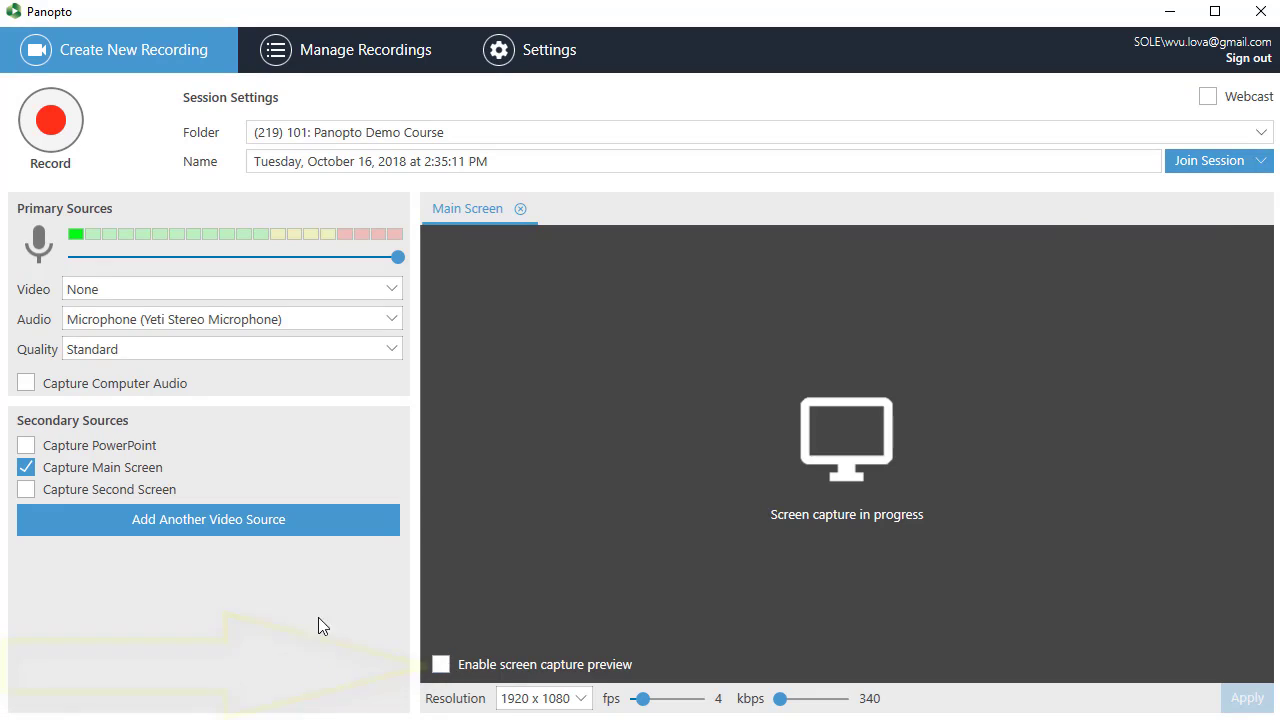
Enable PowerPoint and second screen capture alongside main screen capture as secondary sources.
click(25, 446)
click(26, 467)
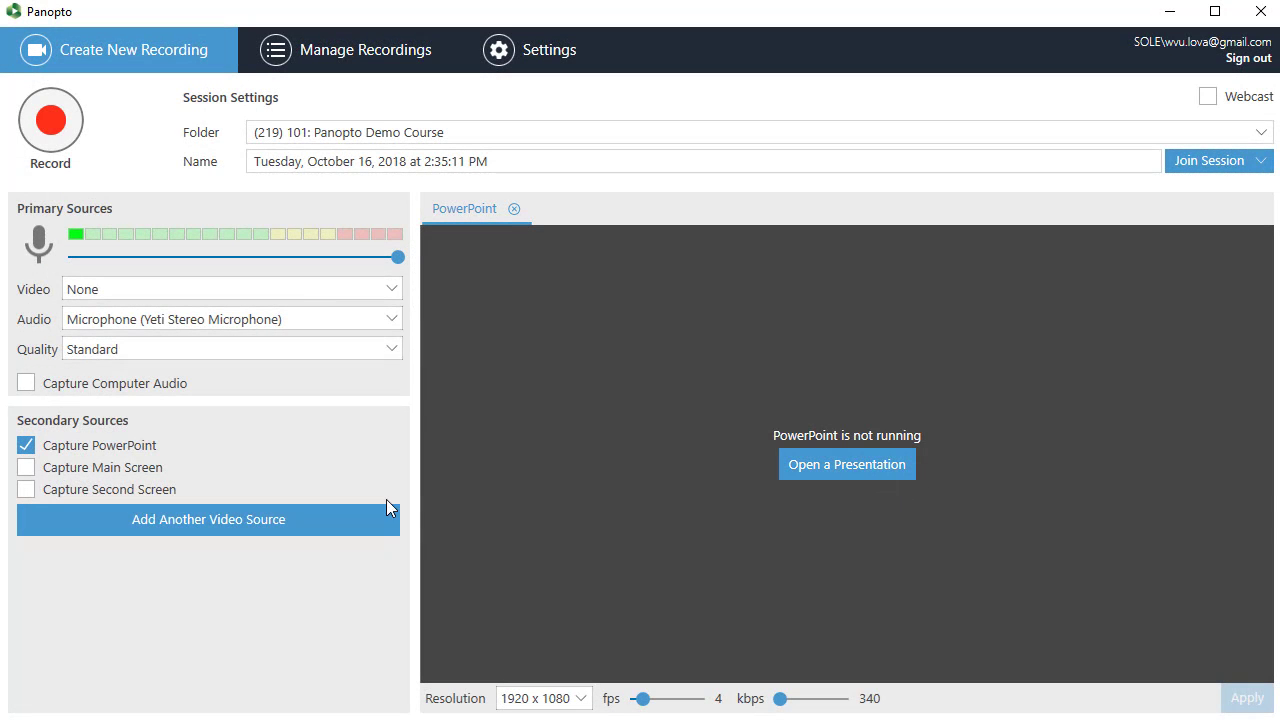
click(26, 467)
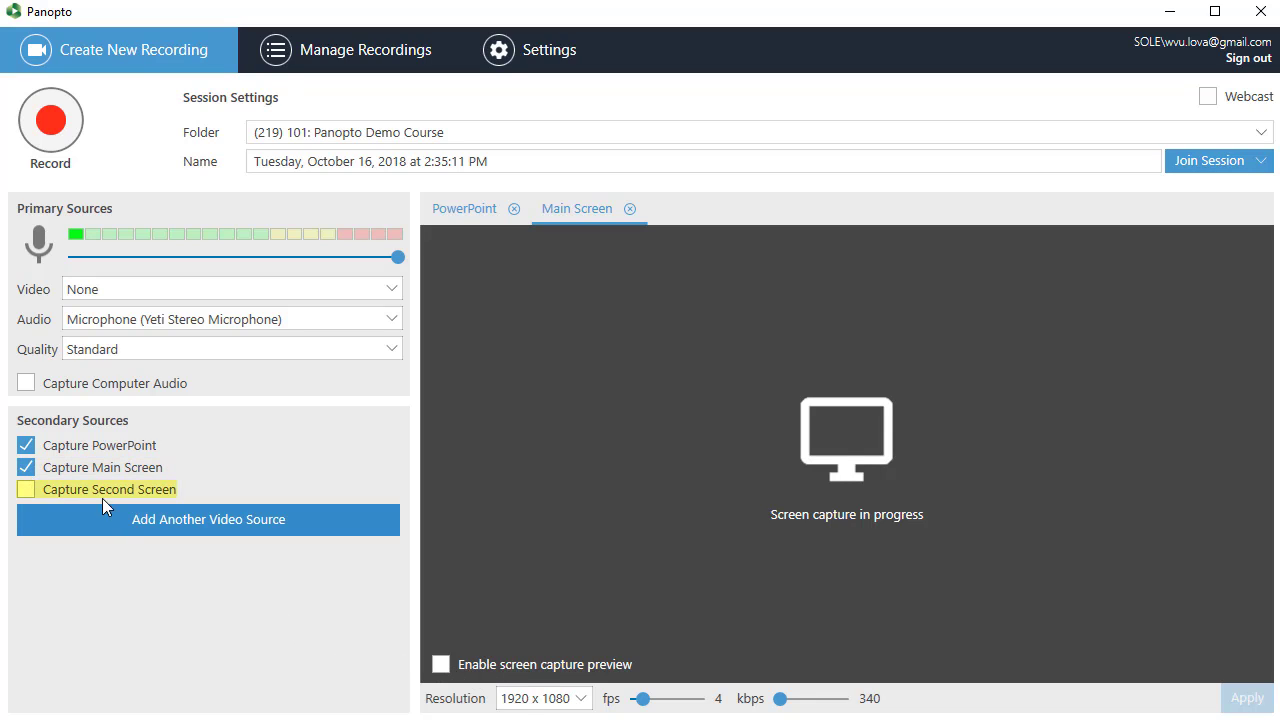
click(26, 490)
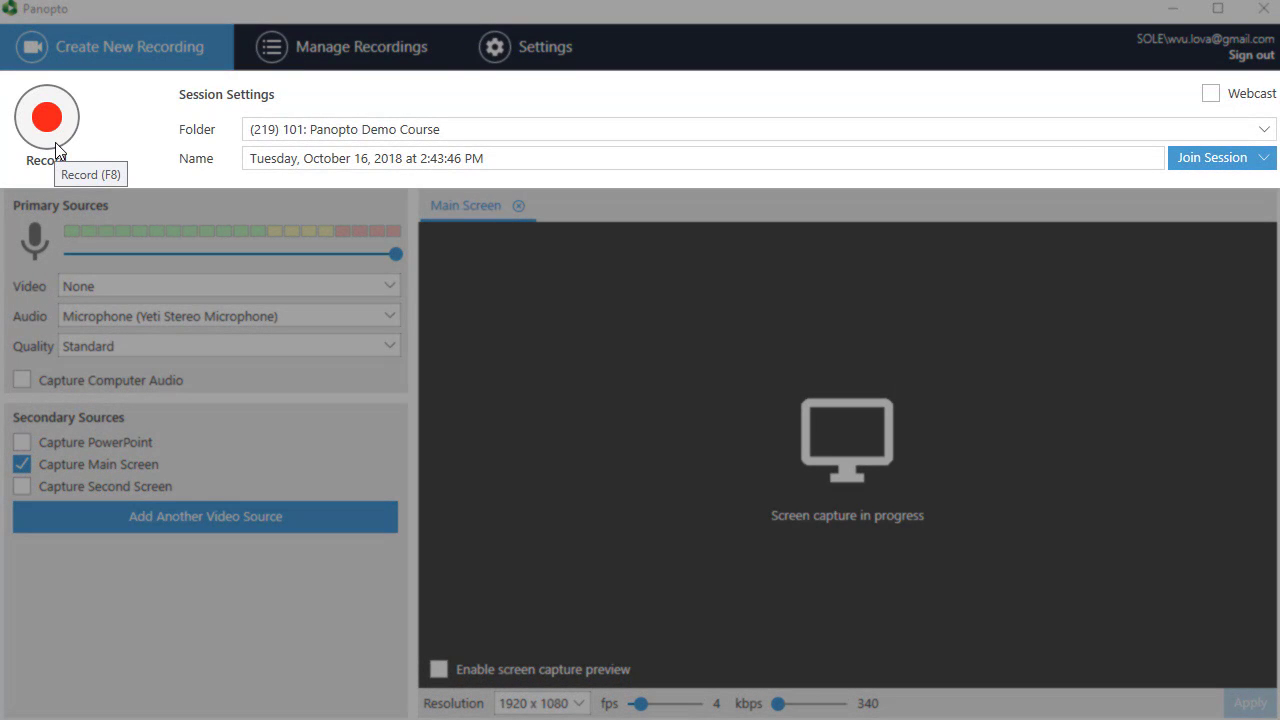
Start recording the session, pausing it once and resuming it.
click(55, 142)
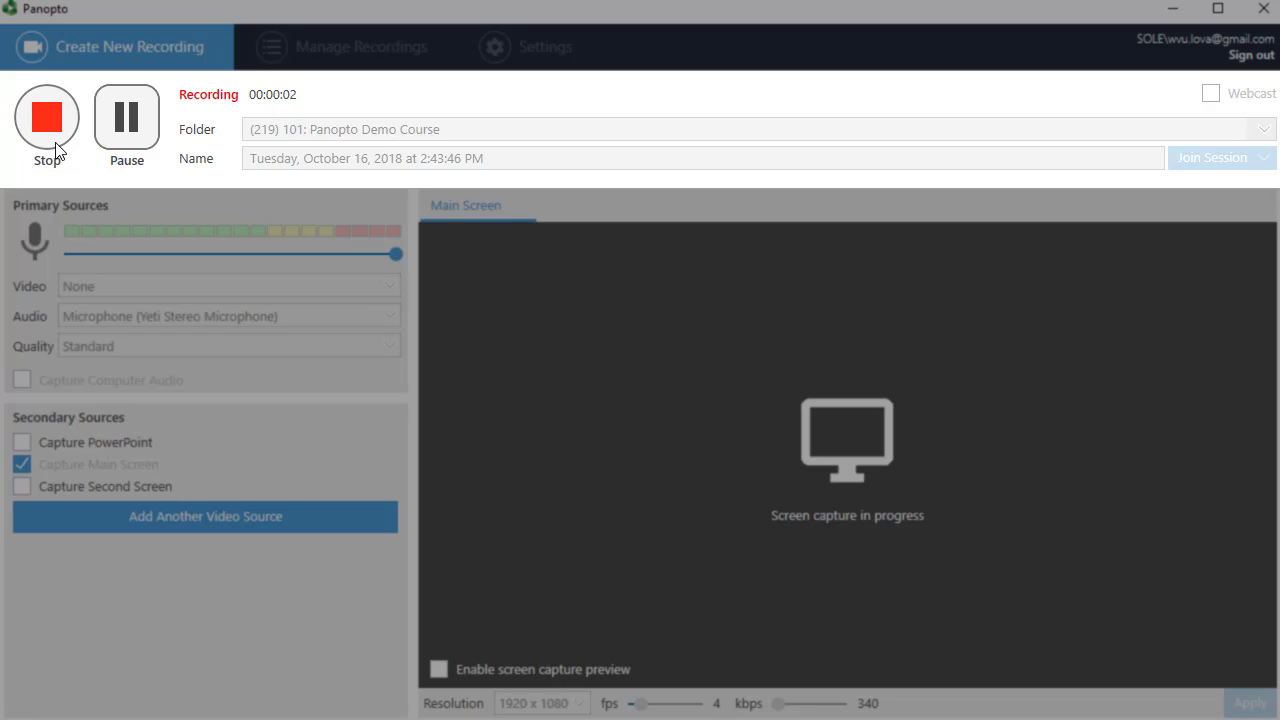
click(147, 152)
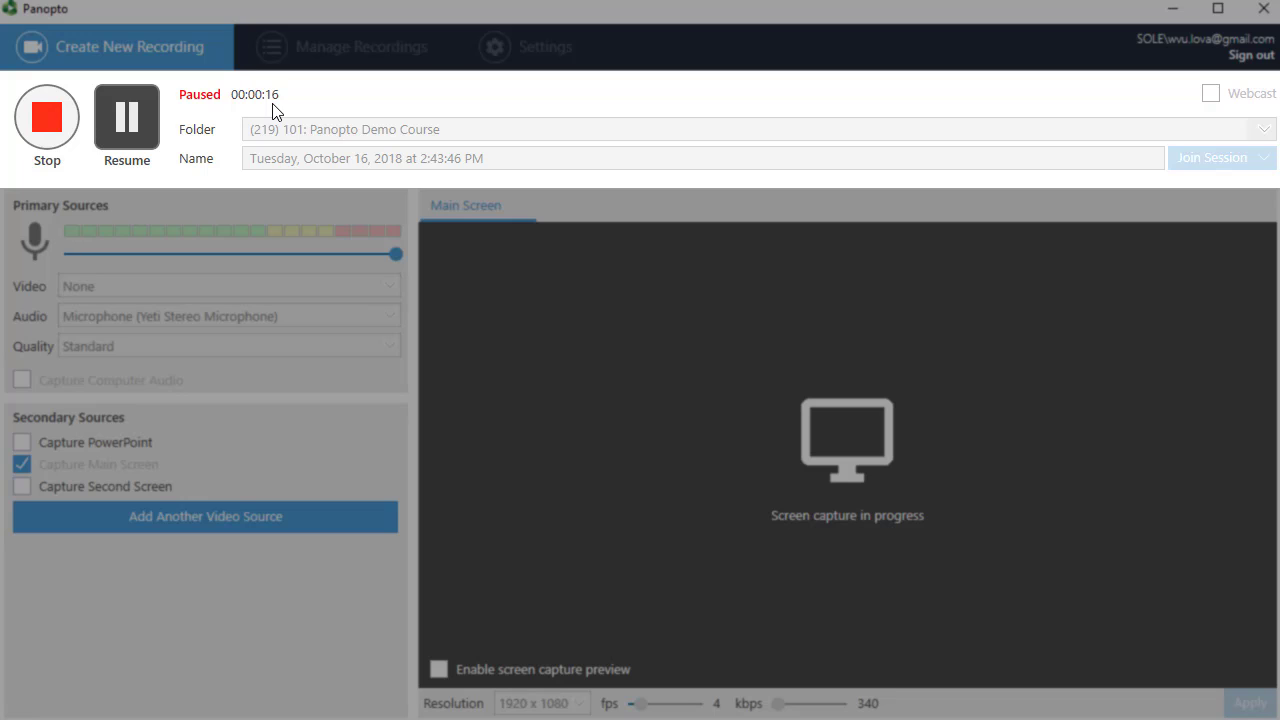
click(150, 140)
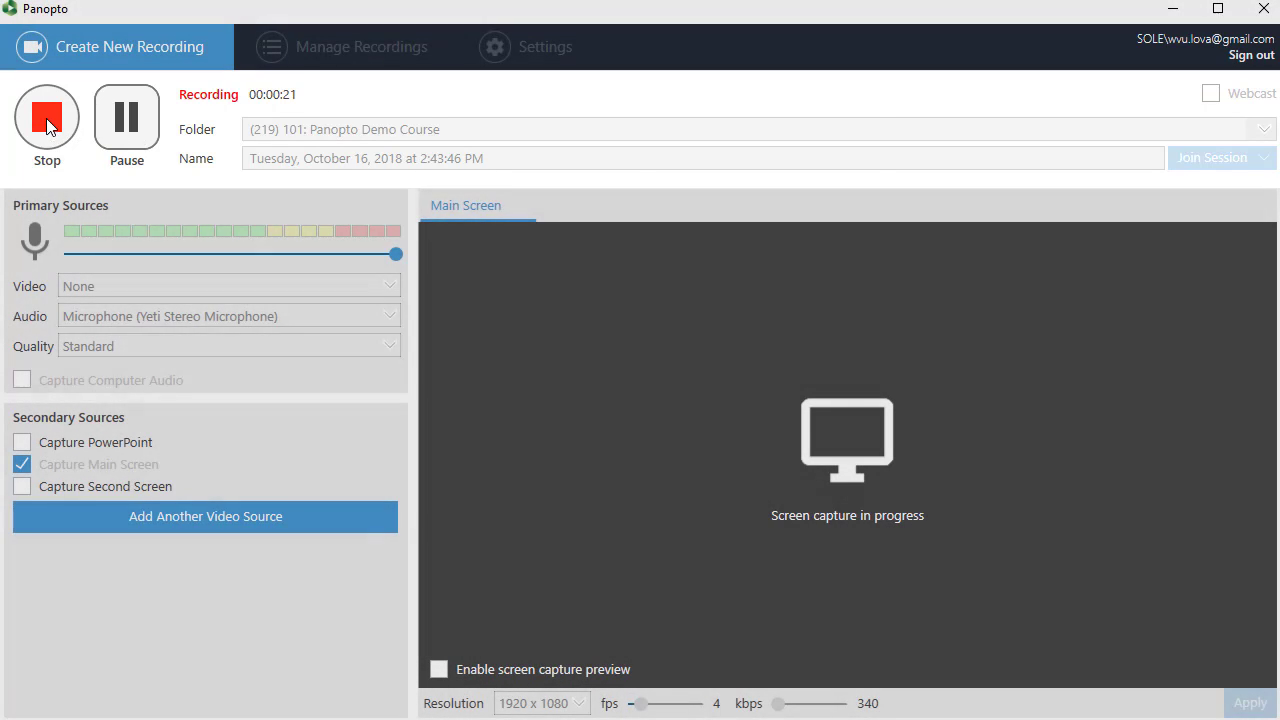
Stop the recording and upload it to the course folder without a description.
click(46, 117)
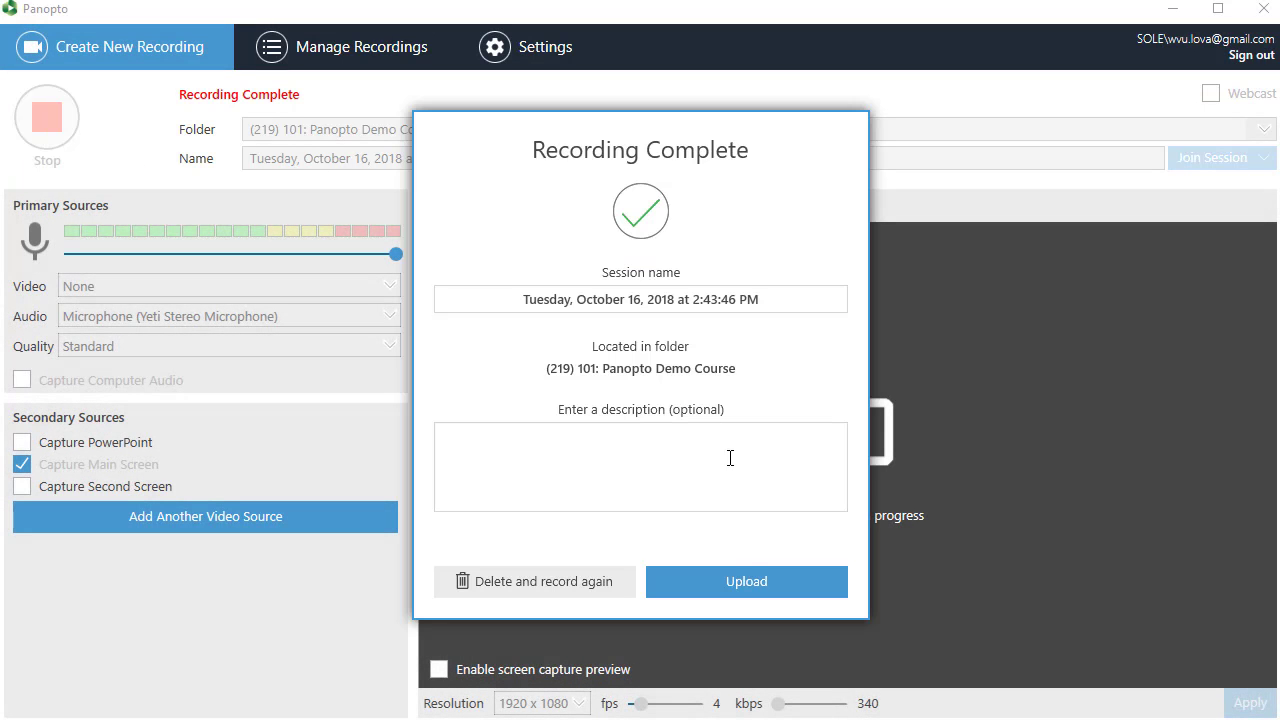
click(740, 588)
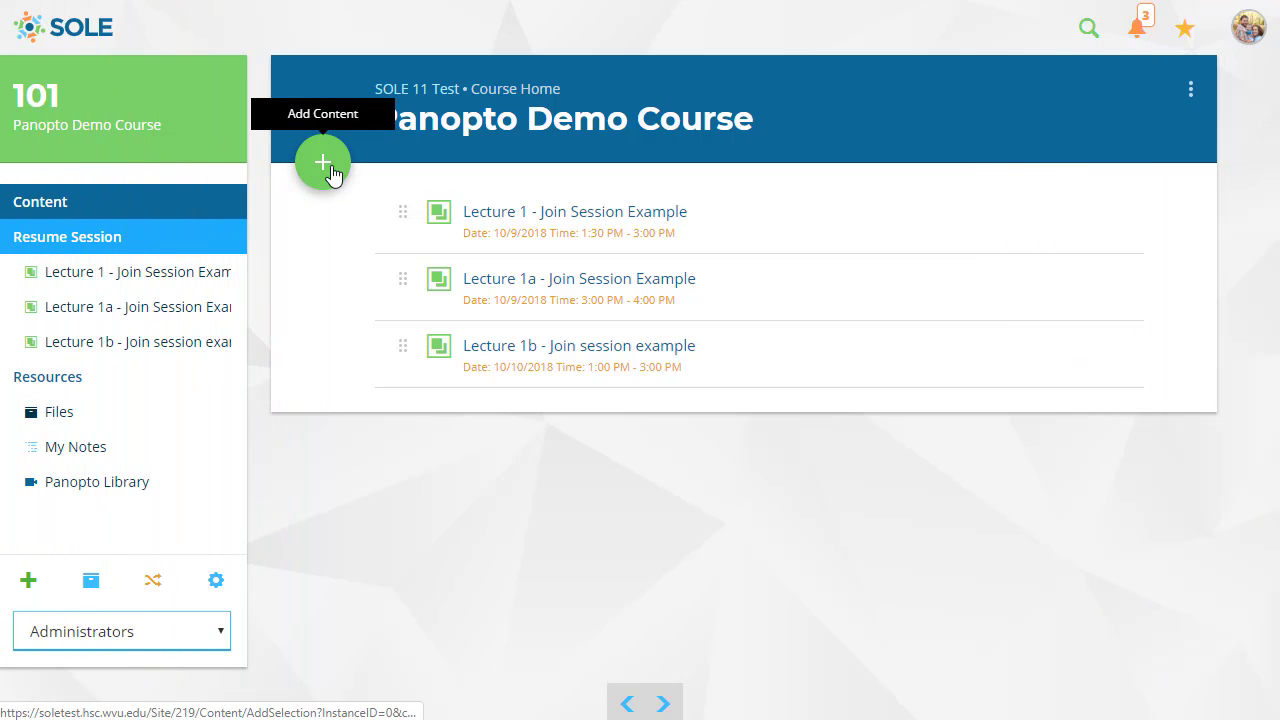
Switch to the SOLE course page and start a new Multiformat item titled "Join Session Example".
click(323, 163)
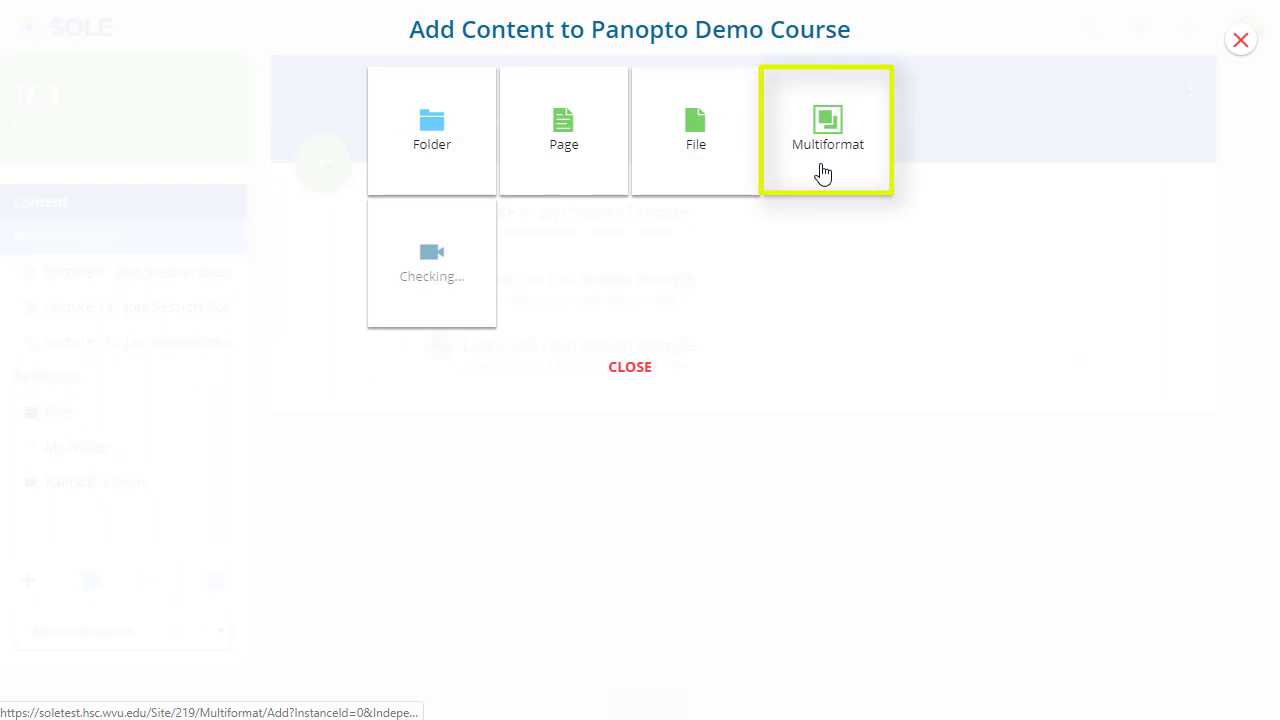
click(820, 174)
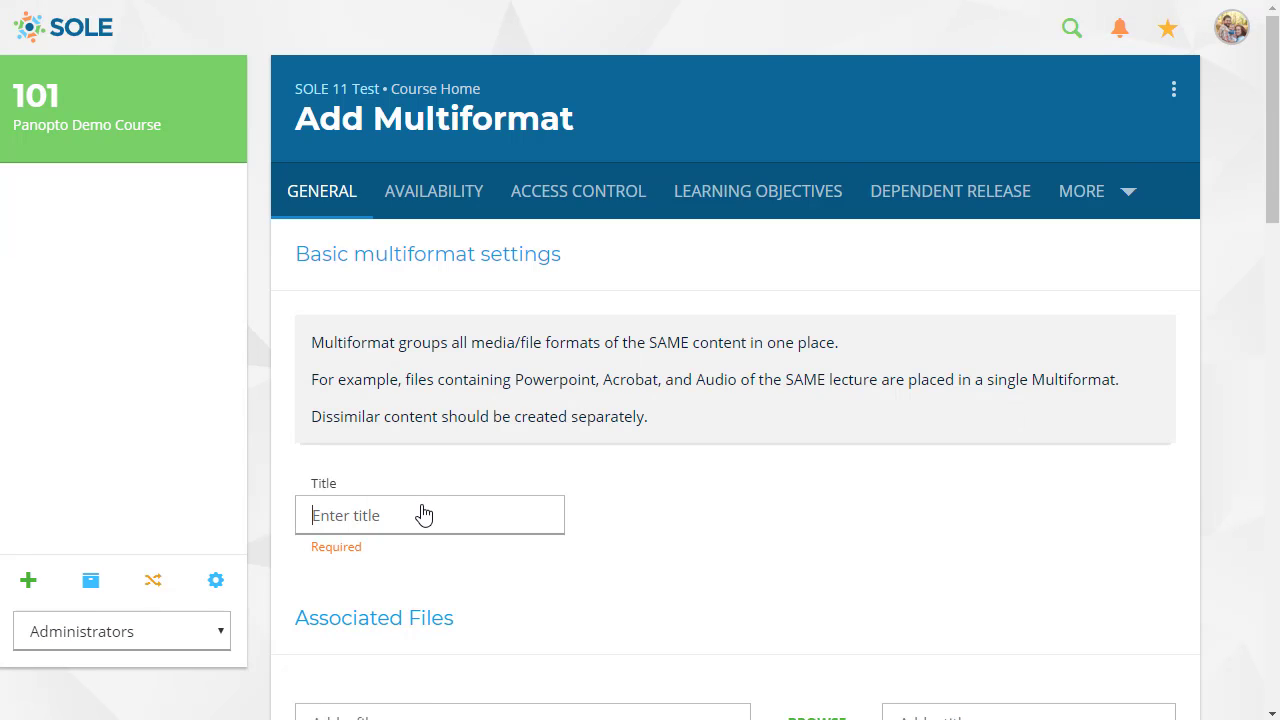
click(422, 514)
text(Join Session Example)
Schedule the Multiformat item for 10/31/2018 at 2:25 PM with a duration of 4:15.
scroll(586, 503, down, 10)
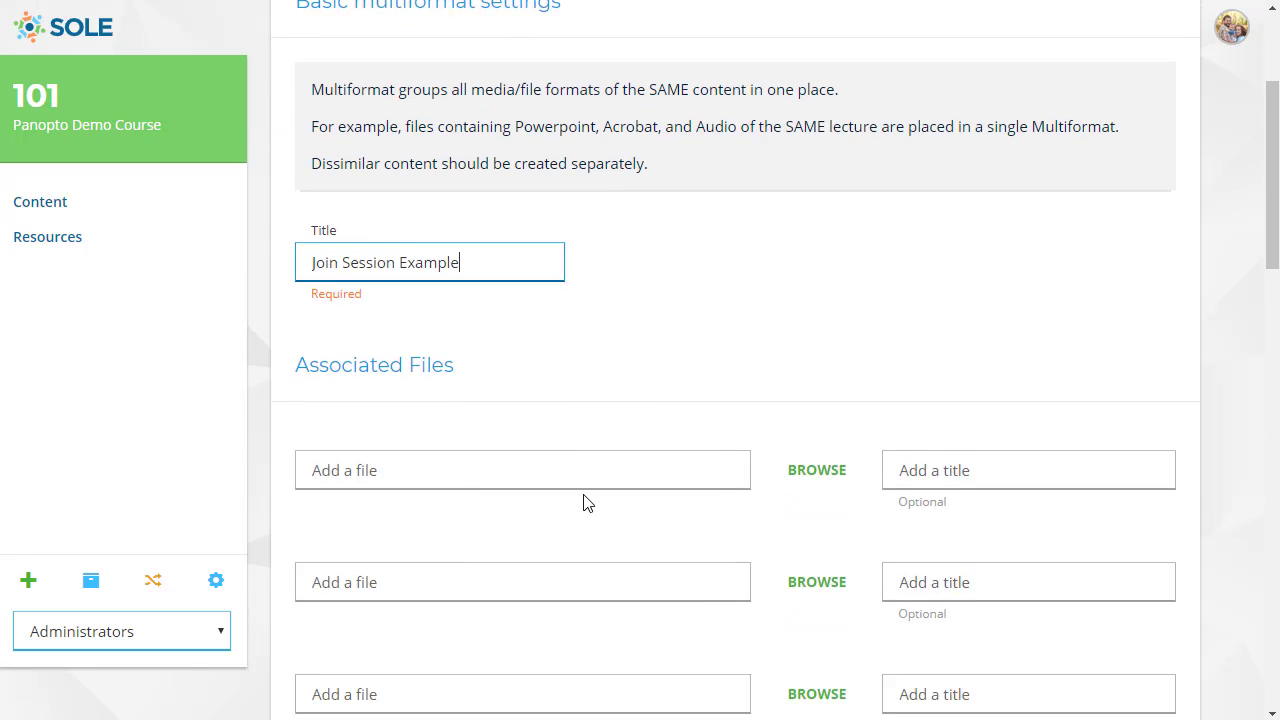
scroll(586, 503, down, 10)
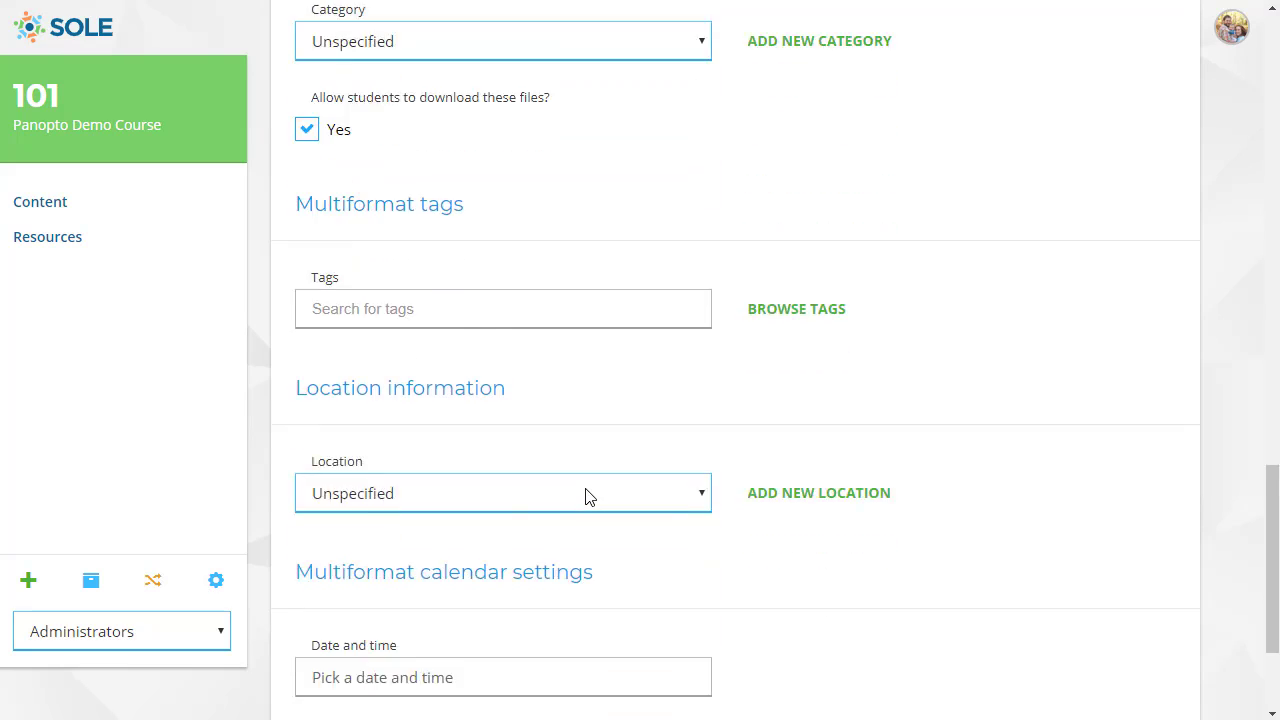
click(473, 477)
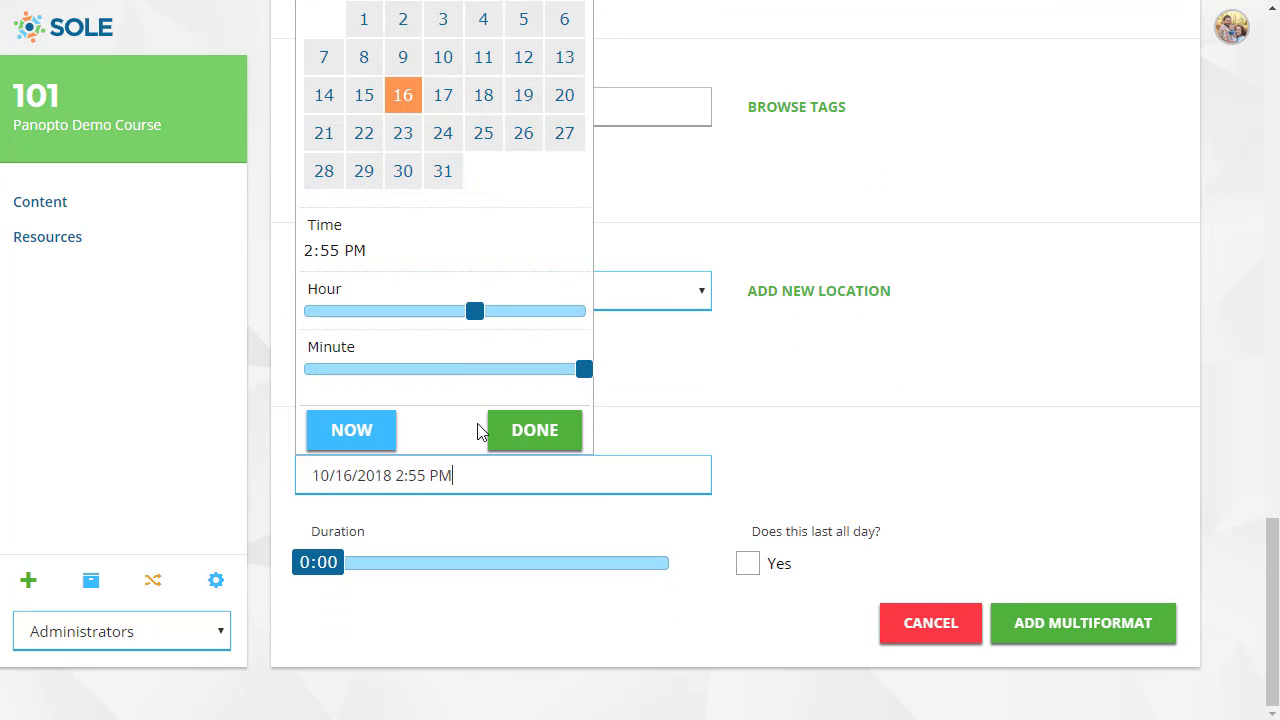
click(443, 173)
click(428, 369)
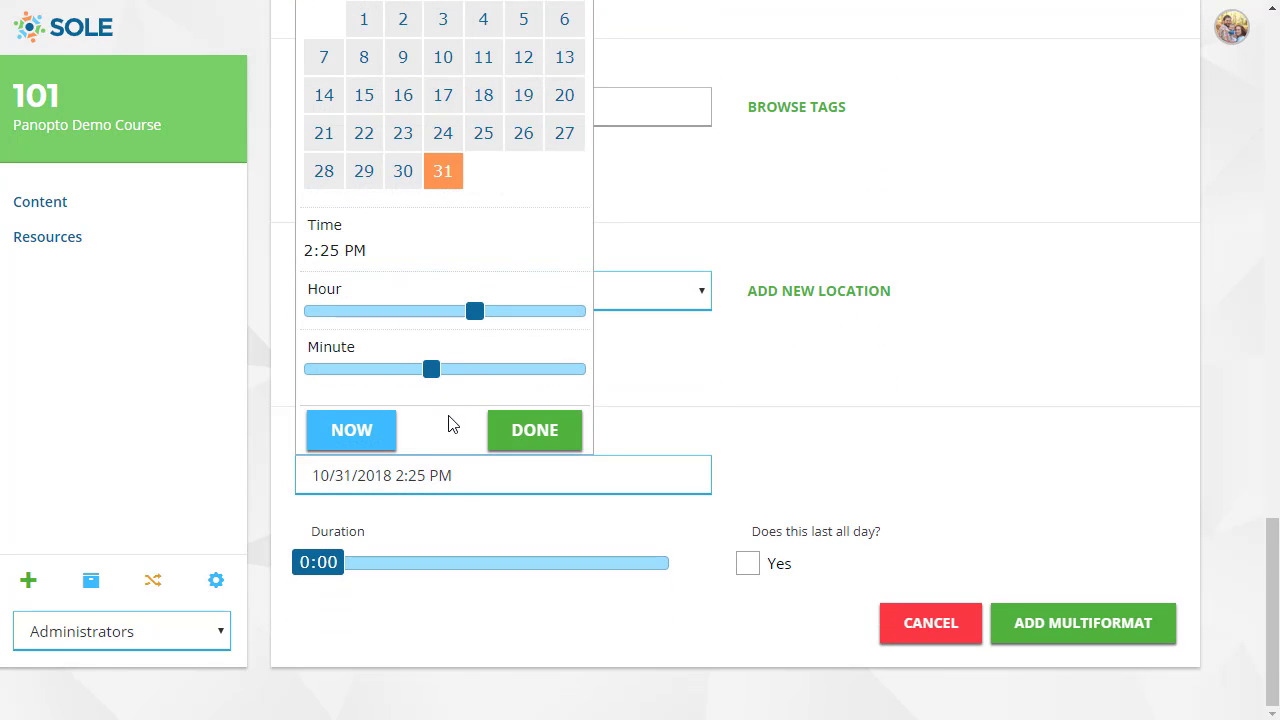
click(530, 430)
click(431, 565)
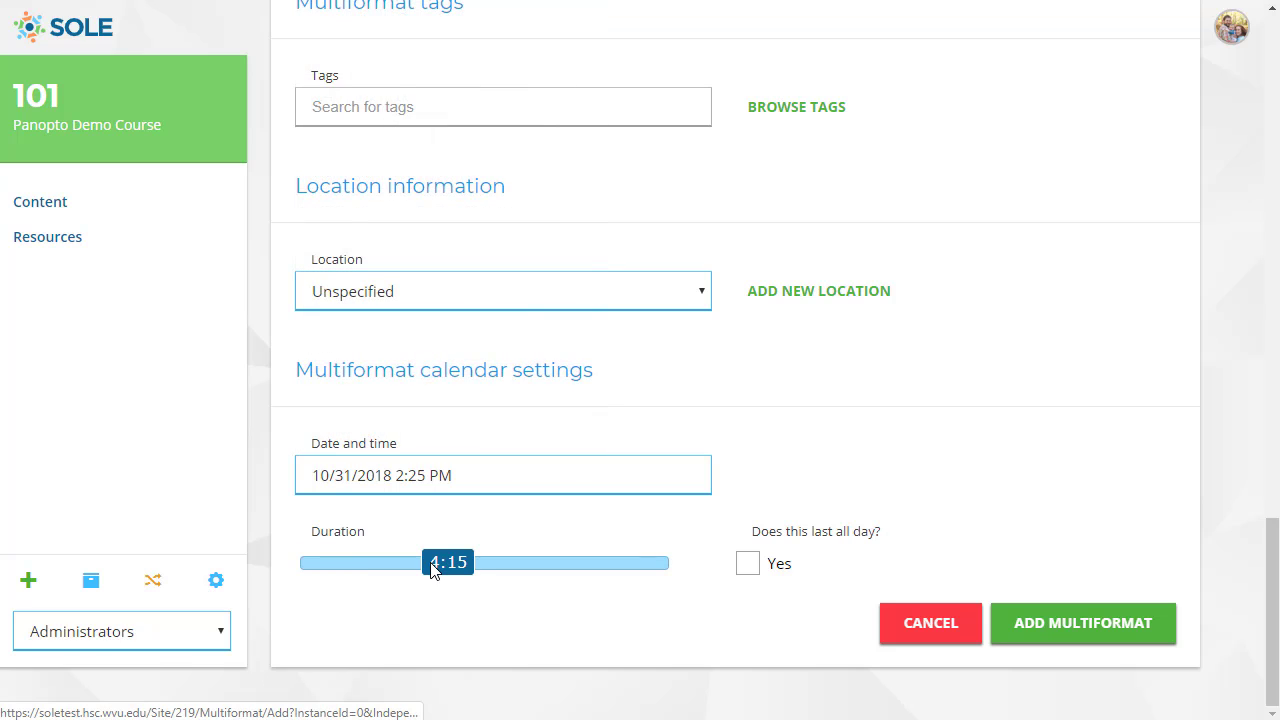
Add the scheduled Multiformat item to the course.
click(1087, 636)
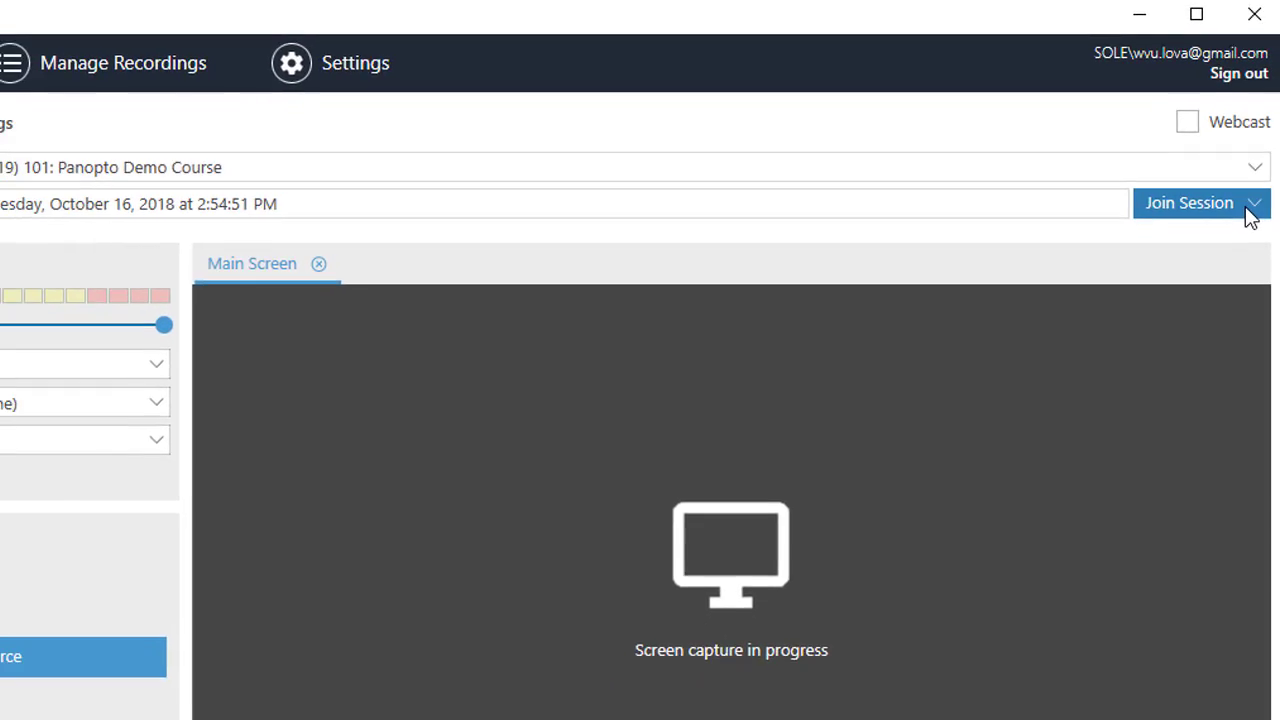
Switch to the Panopto recorder, join the October 31, 2018 at 2:25 PM Join Session Example session and start recording it.
click(1250, 206)
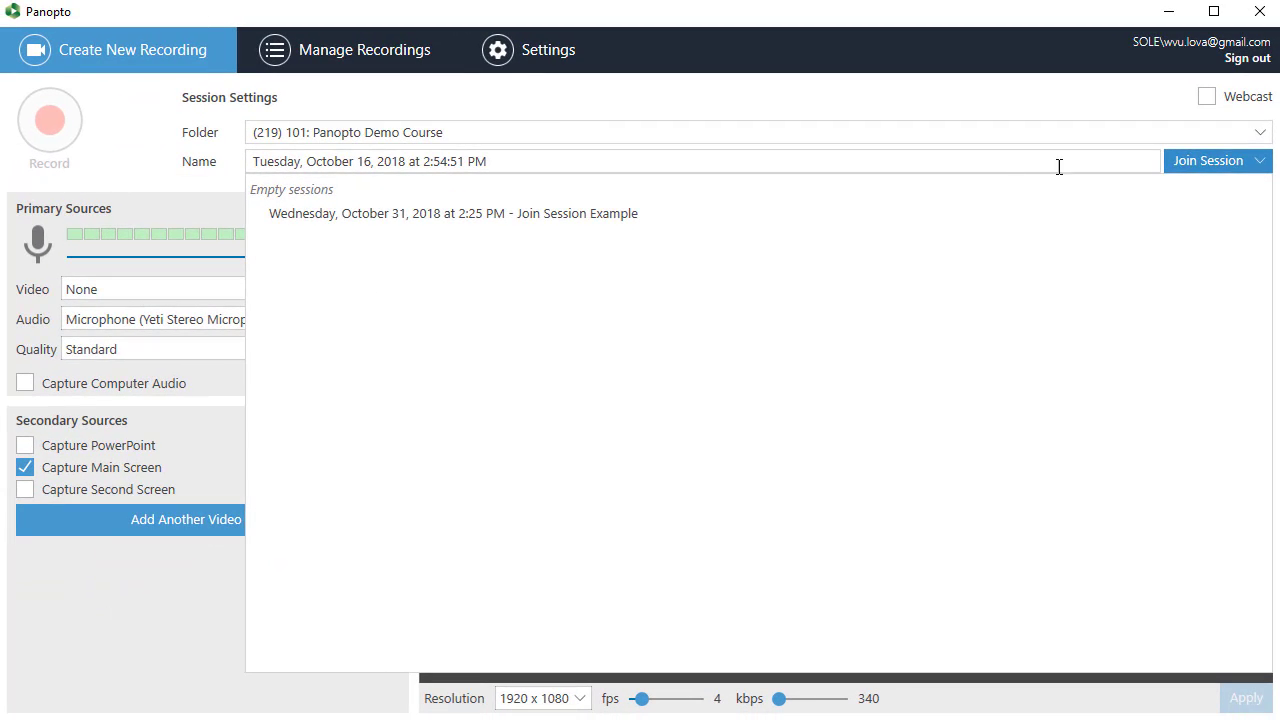
click(622, 214)
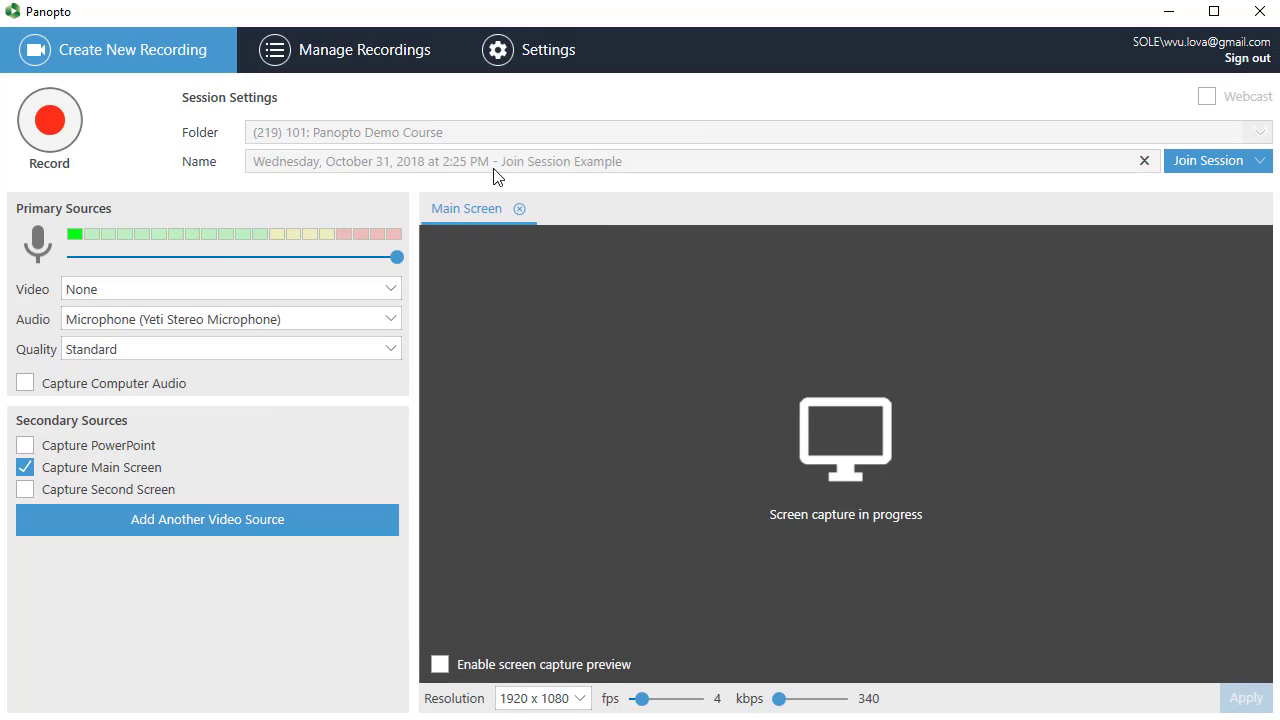
click(50, 150)
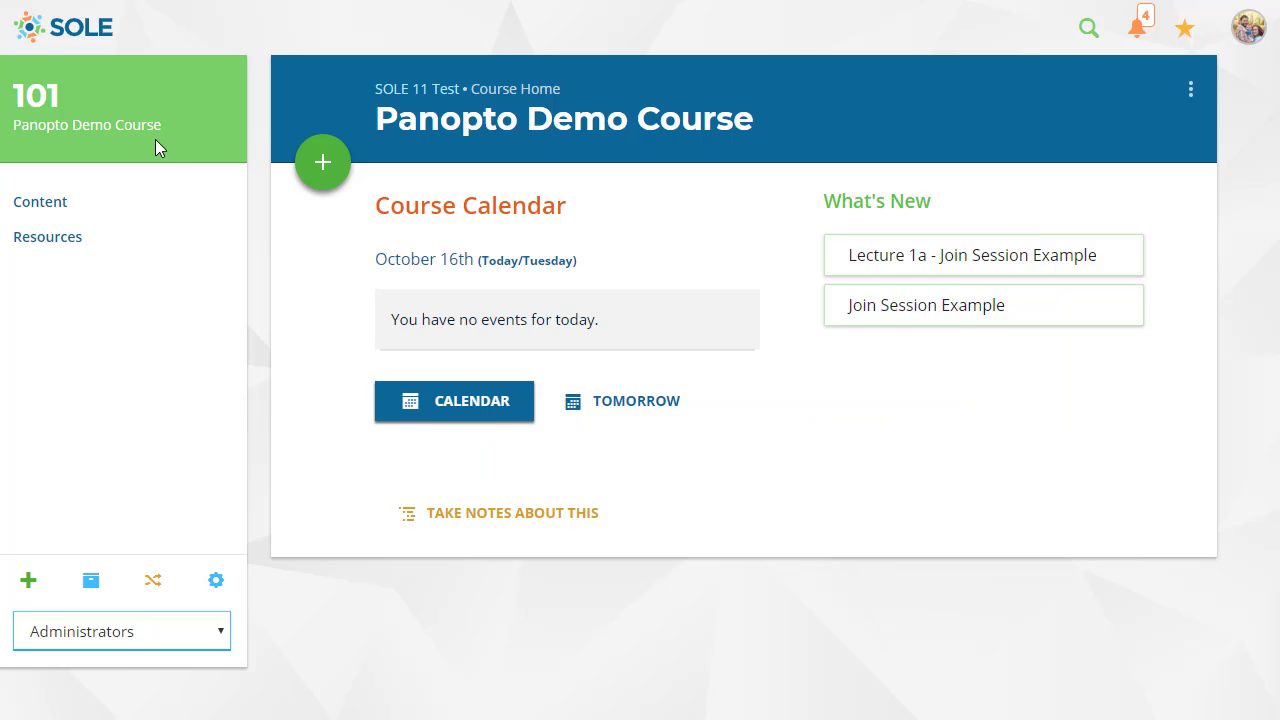
Switch to the SOLE course, open its Panopto Queue and select the Tuesday, October 16, 2018 at 2:39:42 PM presentation.
click(168, 214)
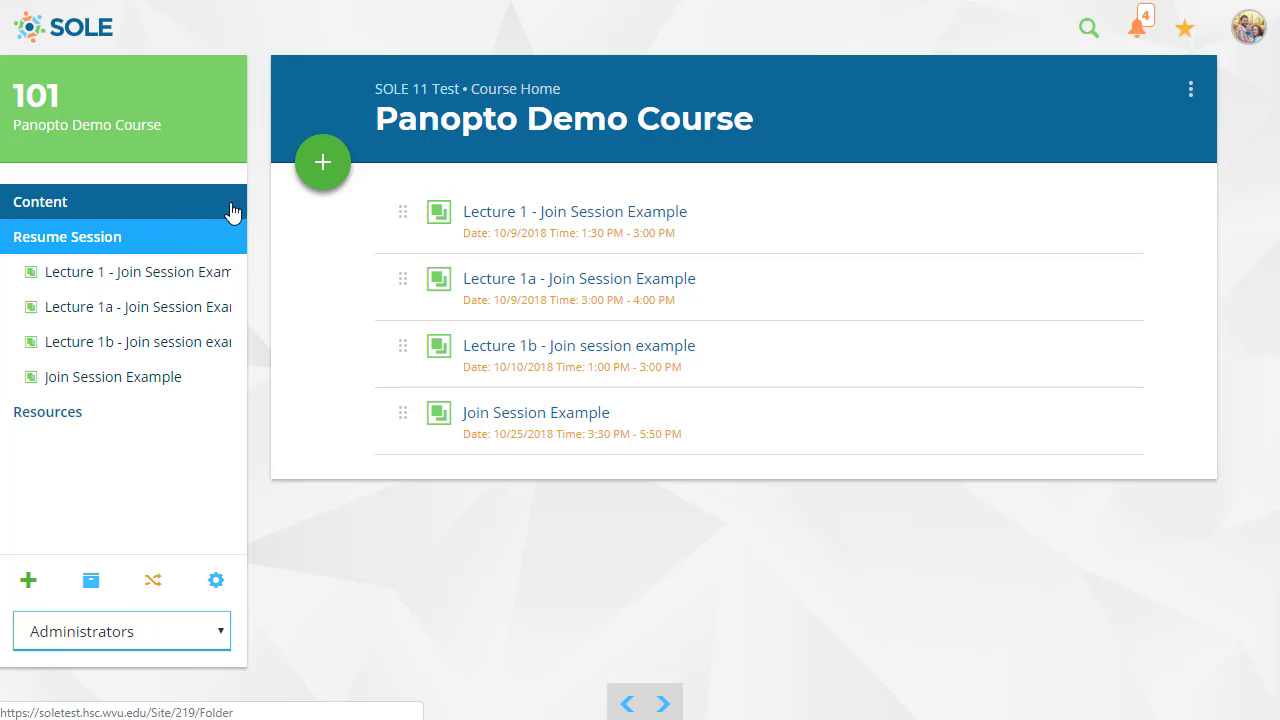
click(323, 163)
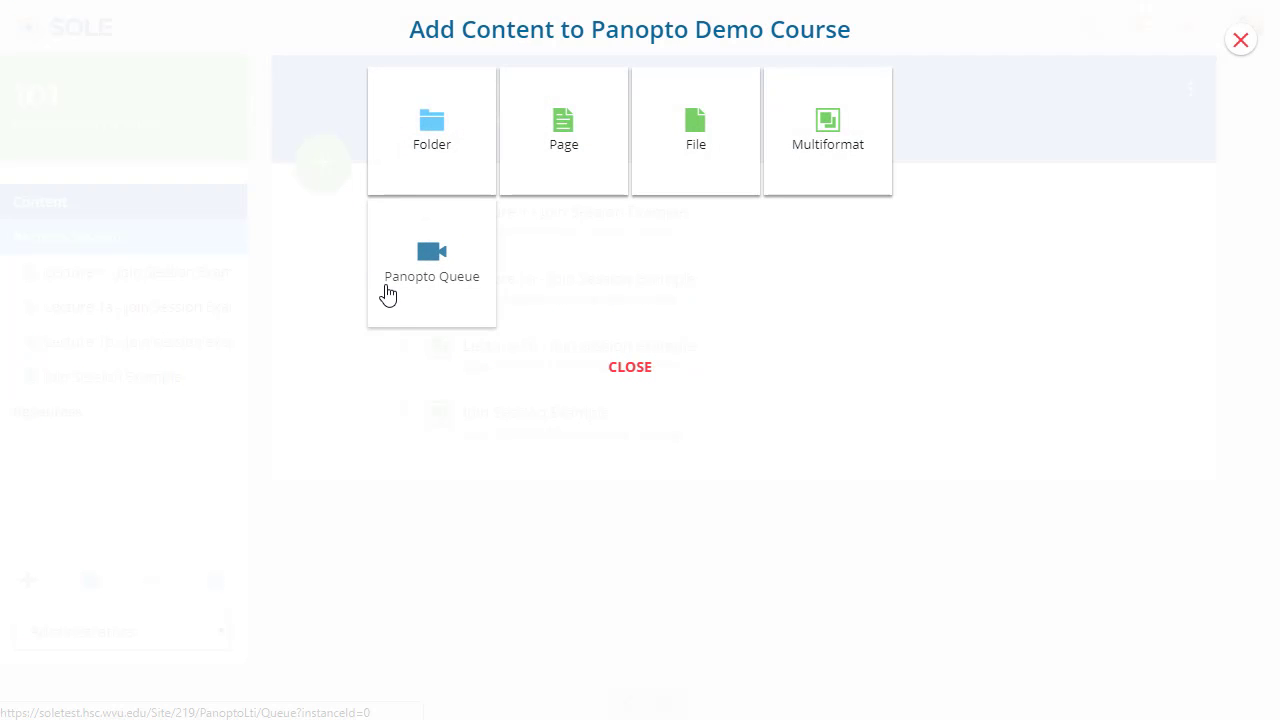
click(410, 295)
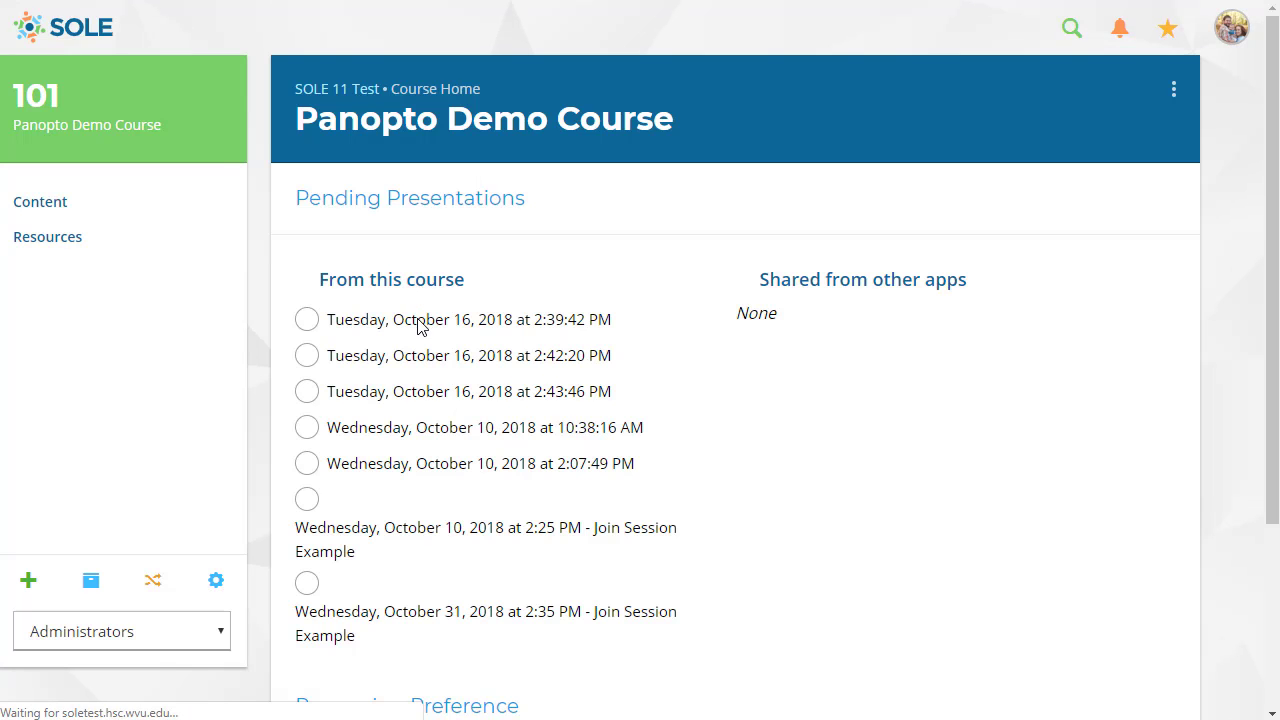
click(419, 320)
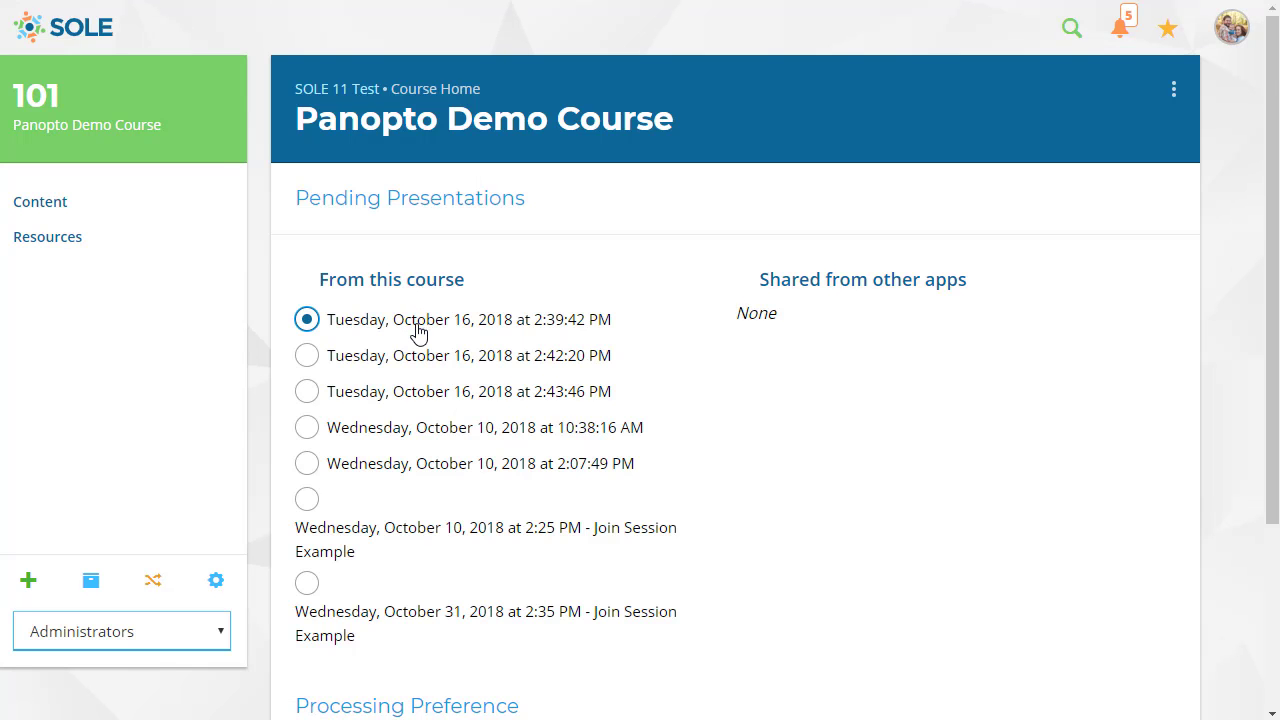
scroll(419, 330, down, 3)
click(448, 530)
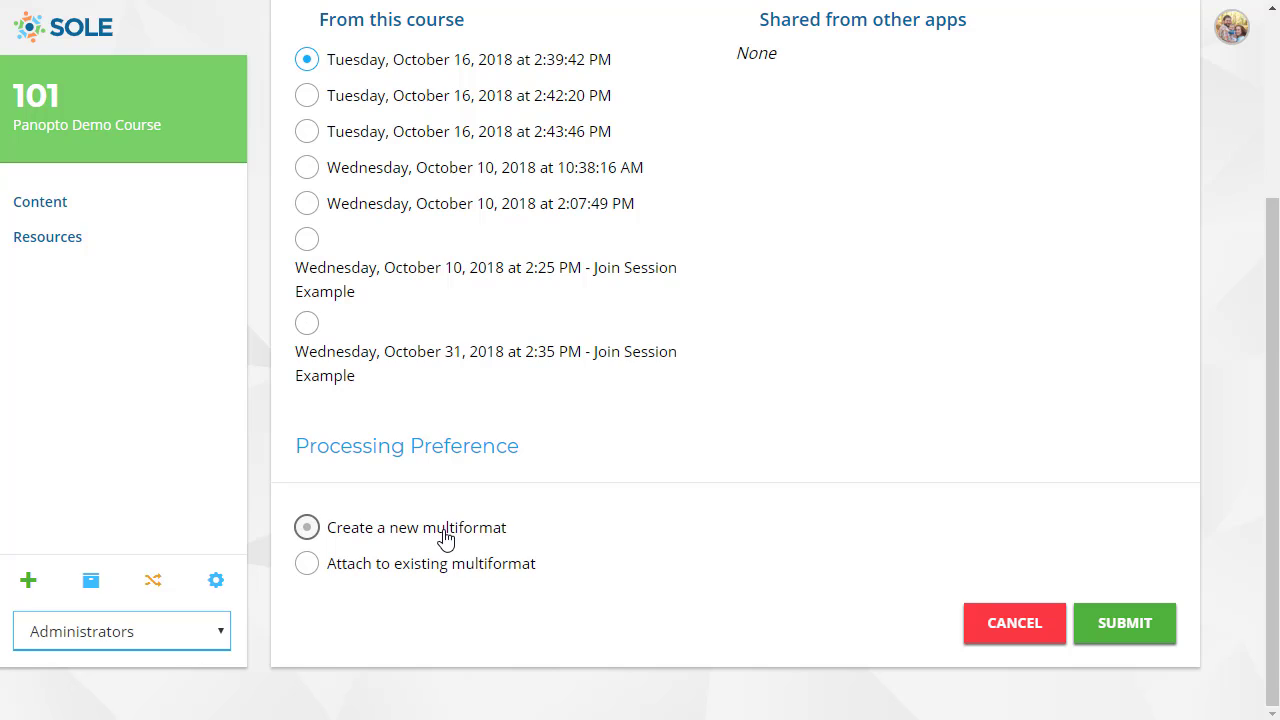
drag(1087, 554, 700, 590)
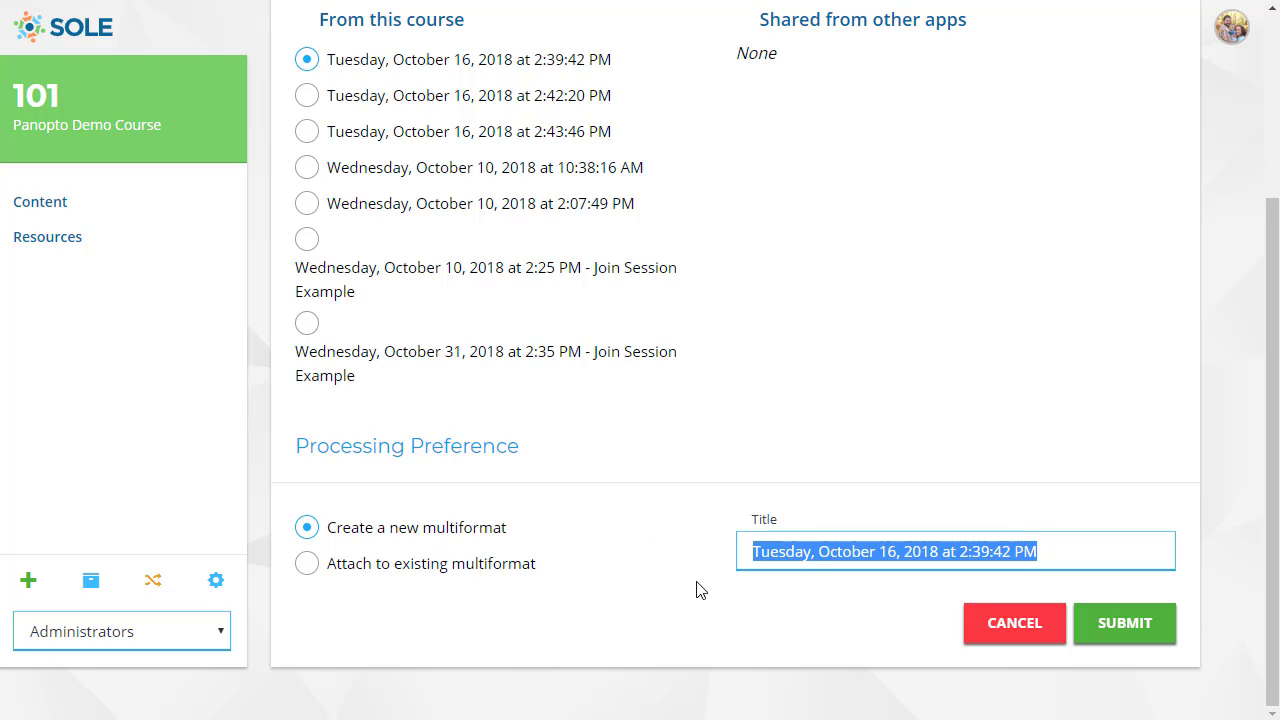
click(688, 590)
Attach the selected presentation to the existing multiformat "Lecture 1 - Join Session Example" and submit it.
click(472, 566)
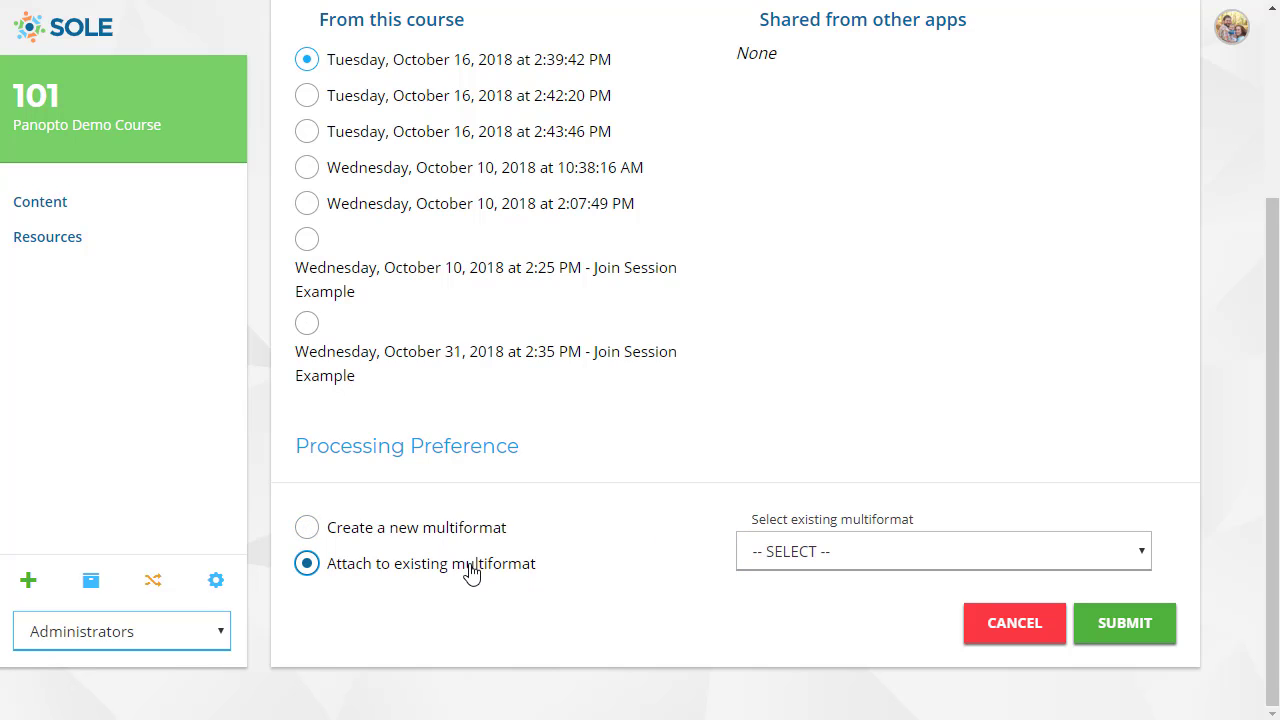
click(814, 556)
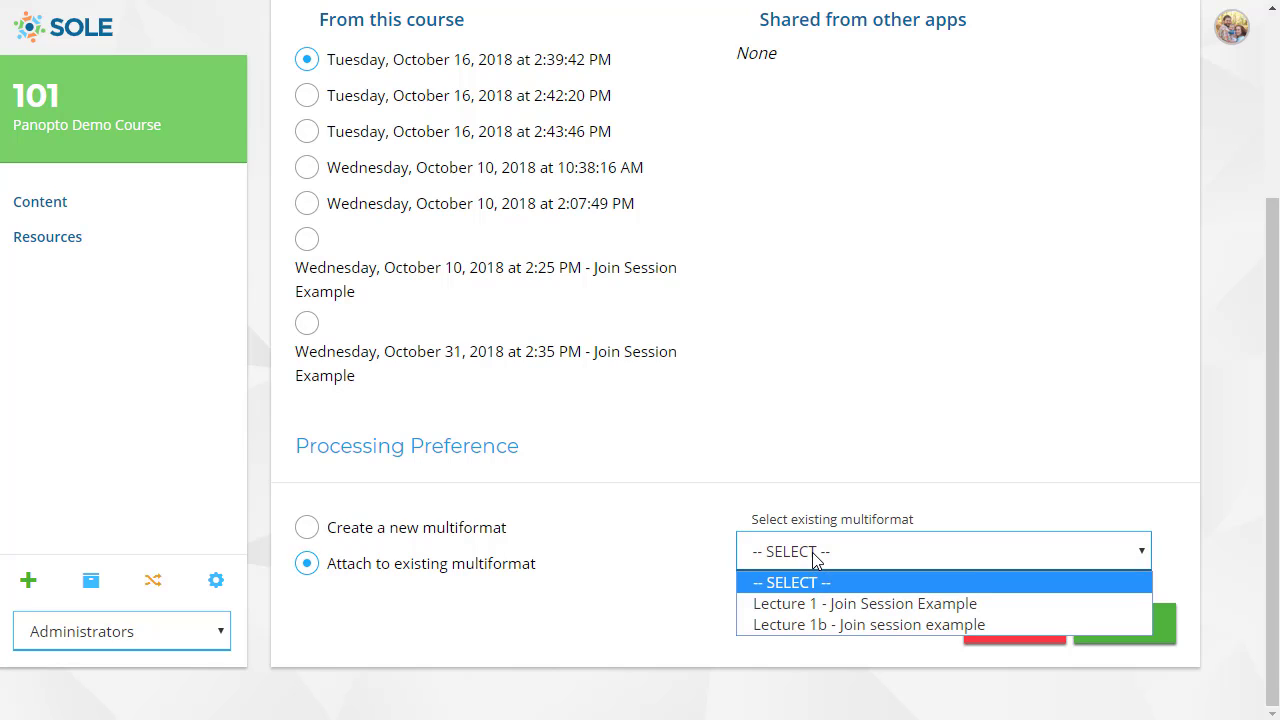
click(814, 604)
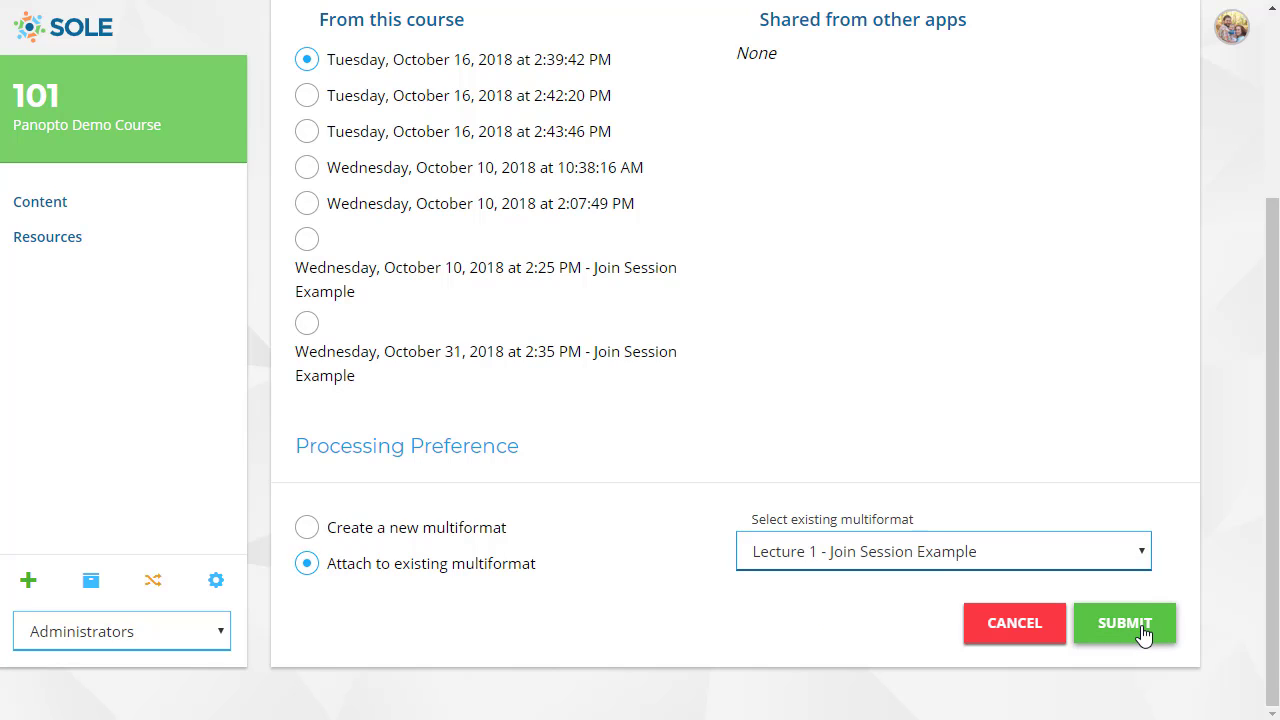
click(1143, 634)
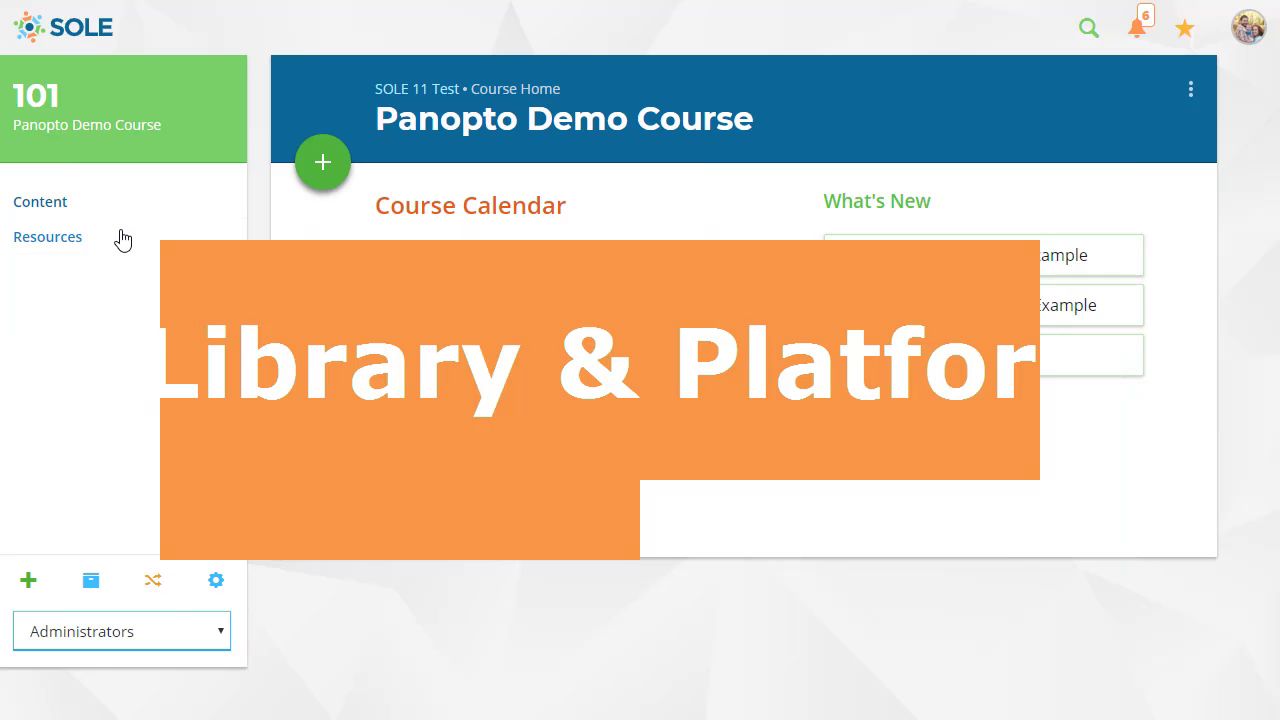
Open the course's Panopto Library and launch its course folder on the full Panopto site.
click(122, 238)
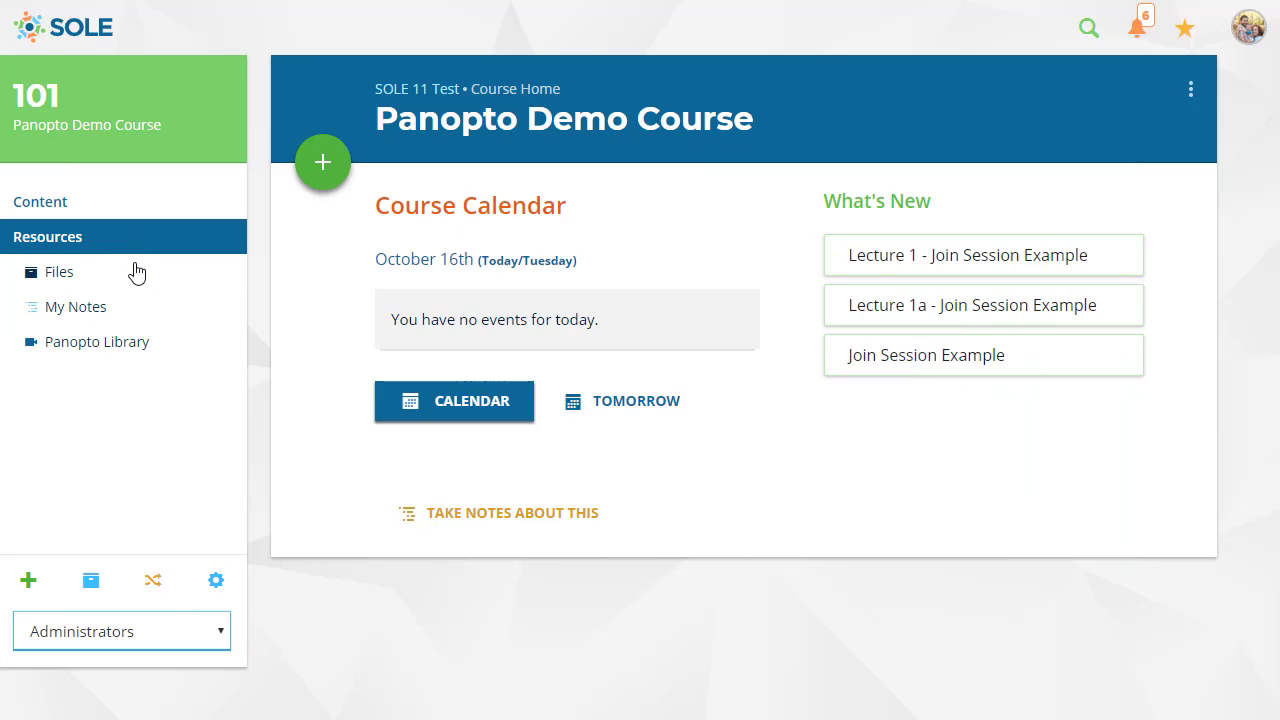
click(199, 355)
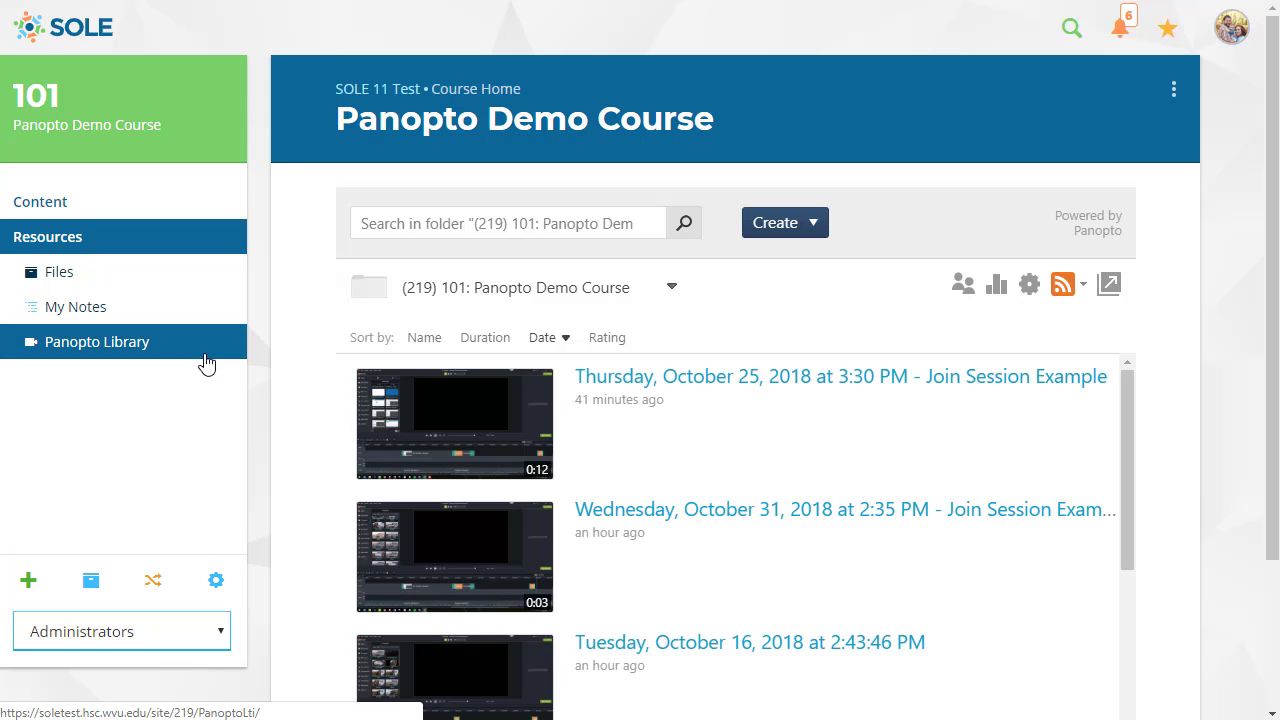
mouse_move(603, 426)
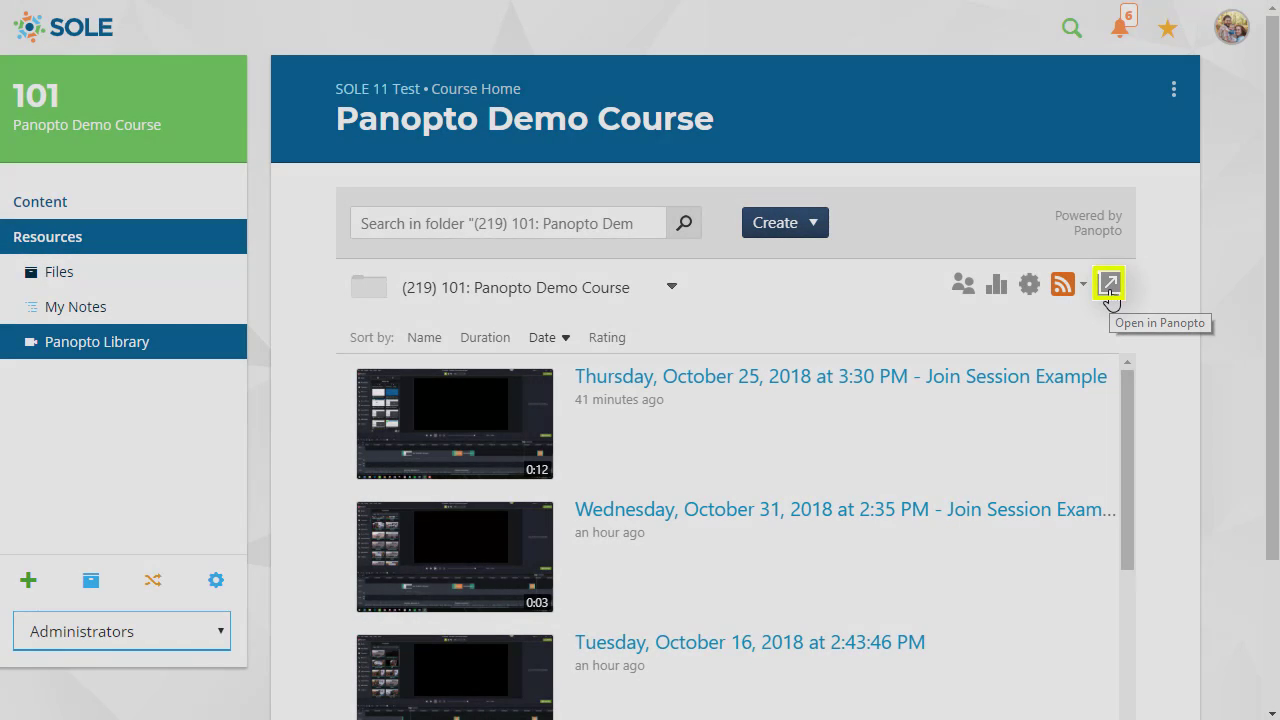
click(1109, 290)
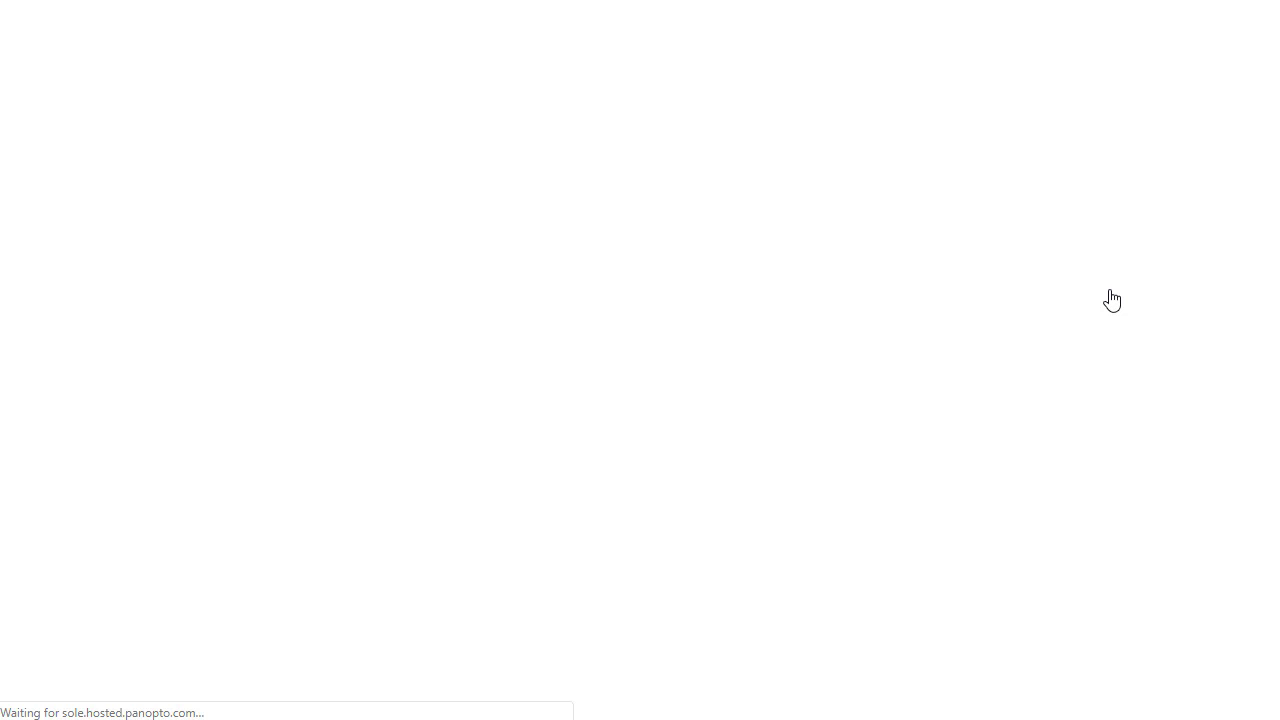